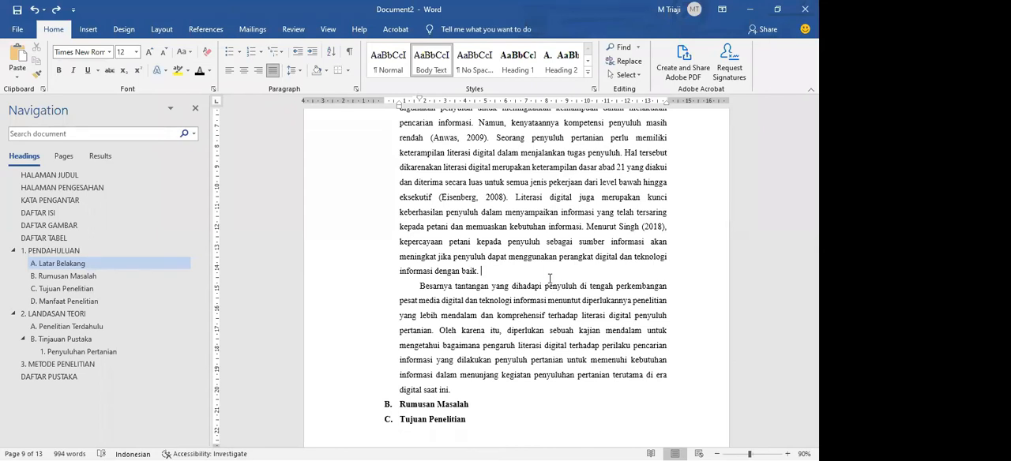
Switch to the SIDANG SKRIPSI presentation in PowerPoint and show the Cek Typo slide with its Office language pack picture selected
click(569, 348)
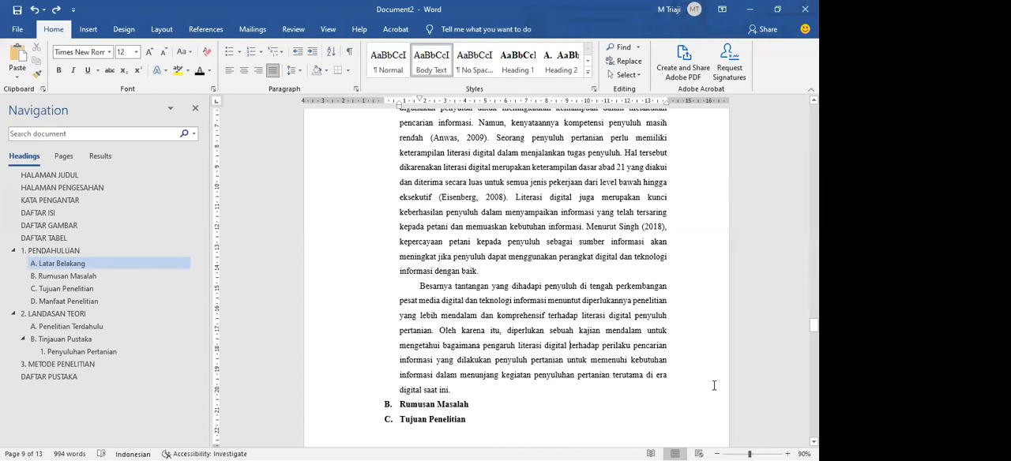
key(alt+Tab)
key(alt+Tab)
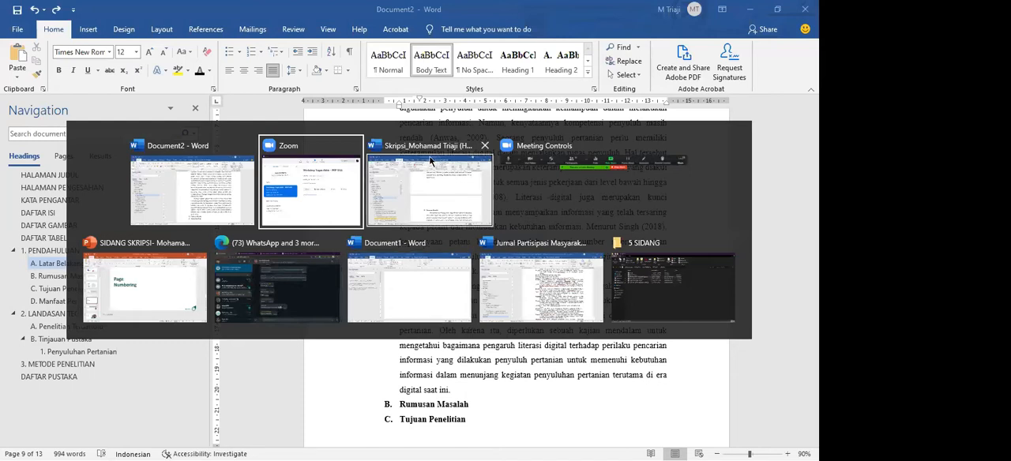
click(172, 260)
click(59, 367)
click(407, 236)
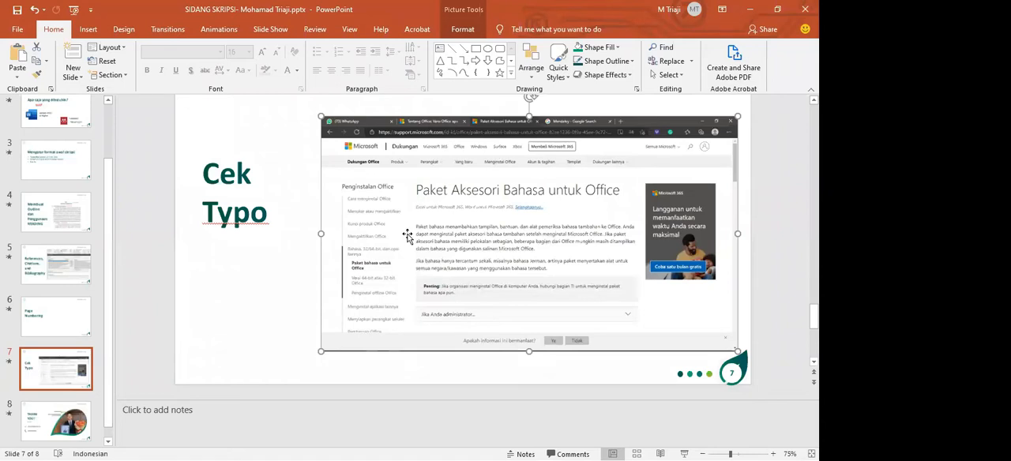
Switch to the Edge browser and search Google for "bahasa indonesia untuk office" in the Tentang Office page's tab
key(alt+Tab)
key(alt+Tab)
key(Tab)
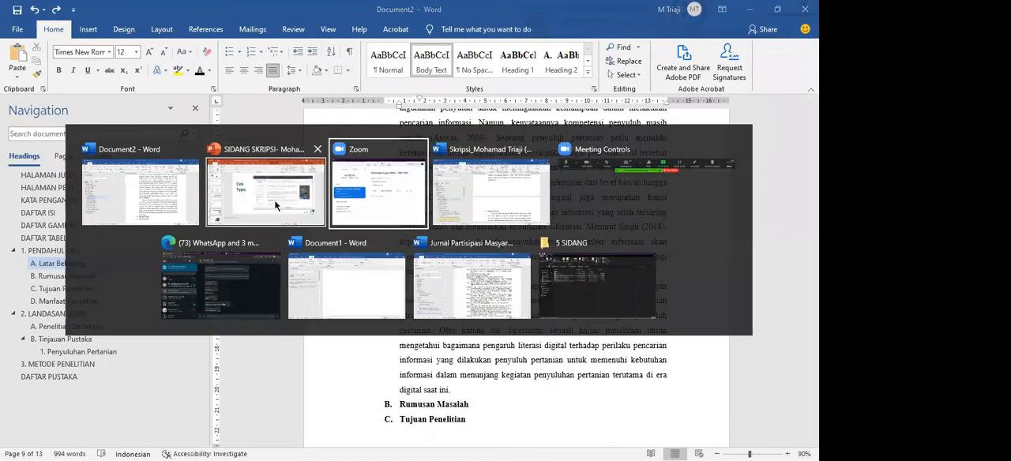
click(237, 265)
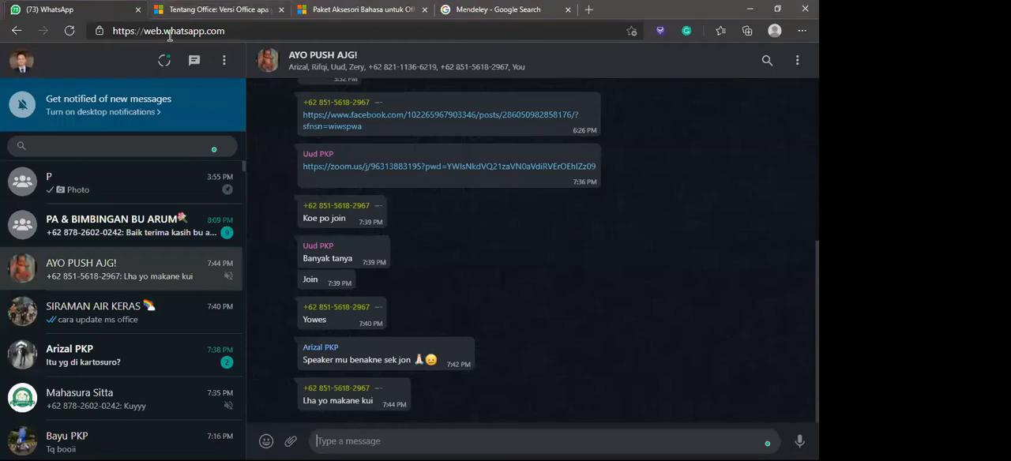
click(177, 11)
click(179, 33)
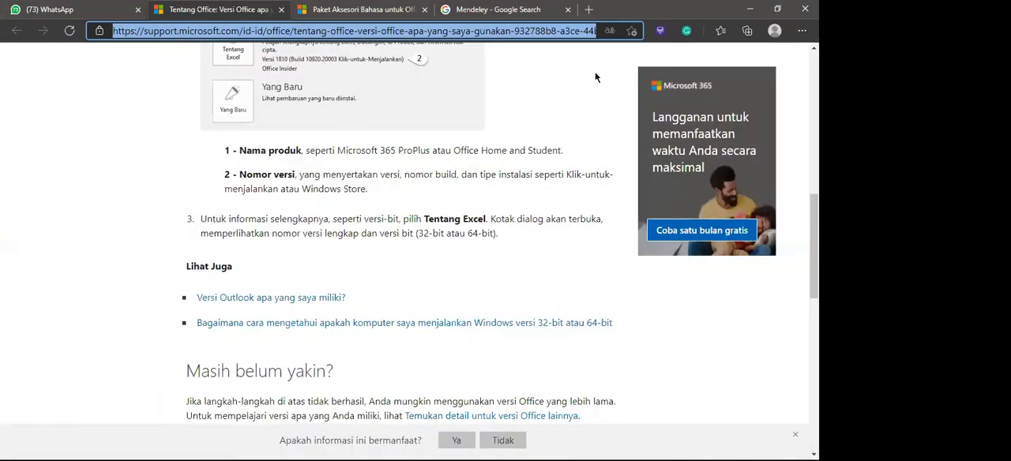
click(735, 73)
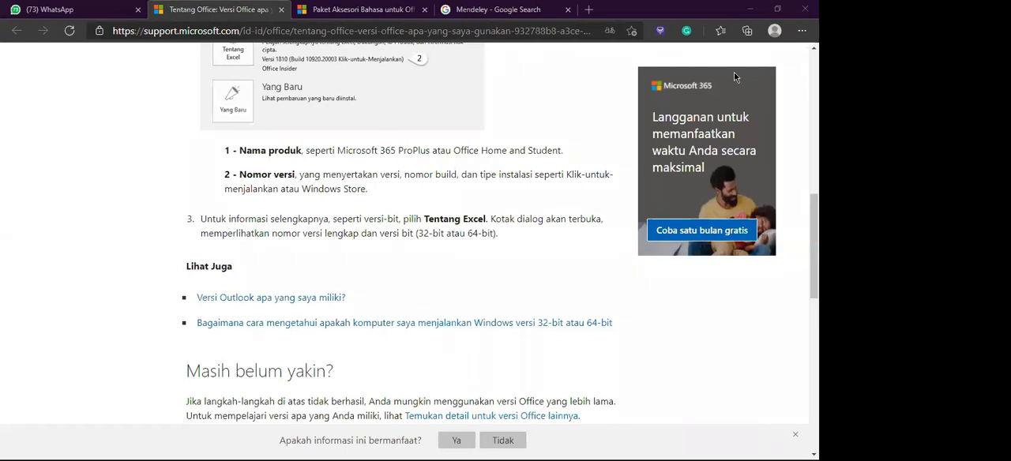
click(278, 29)
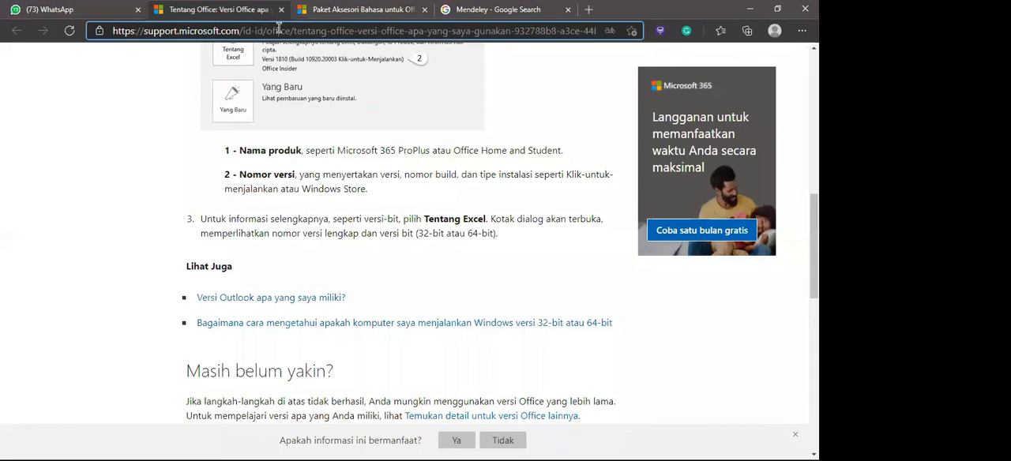
click(278, 28)
text(bahasa i)
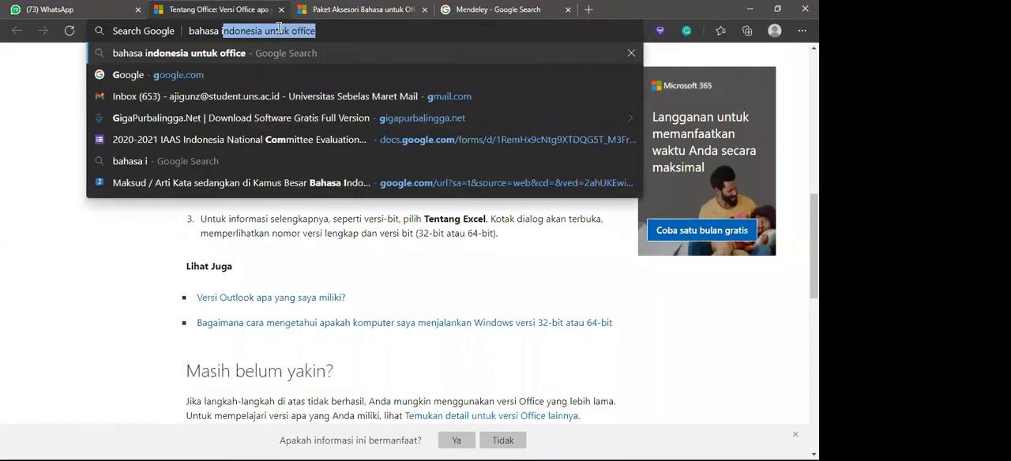
text(ndonesia untuk office)
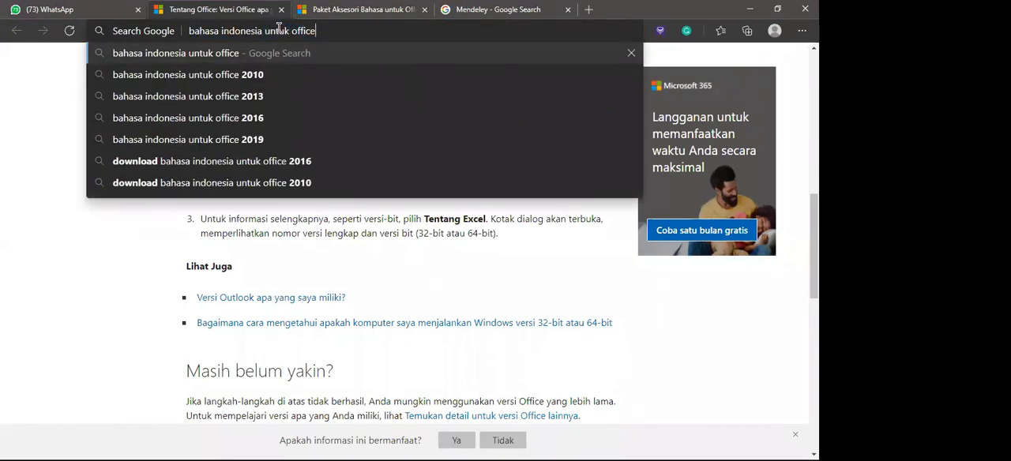
key(Return)
Open the "Paket Aksesori Bahasa untuk Office" search result and go to Langkah 1, the language pack installation section
scroll(266, 142, down, 3)
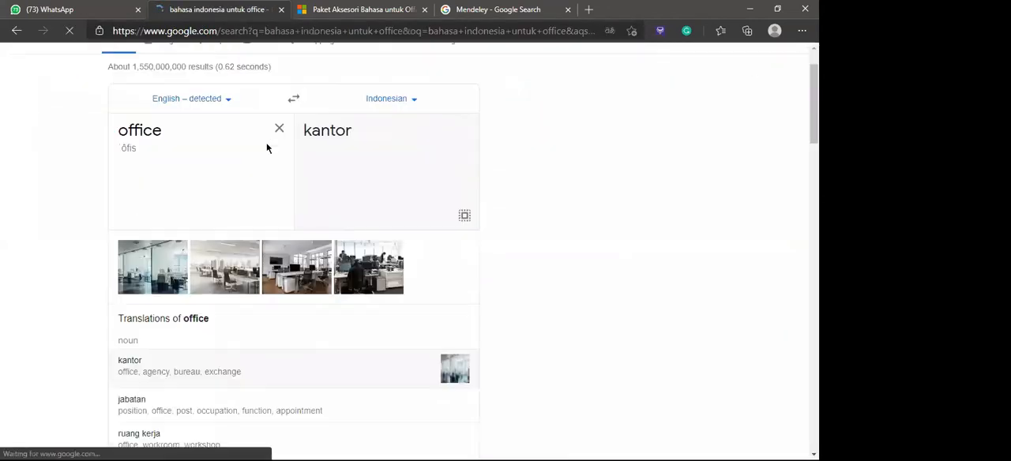
scroll(308, 225, down, 2)
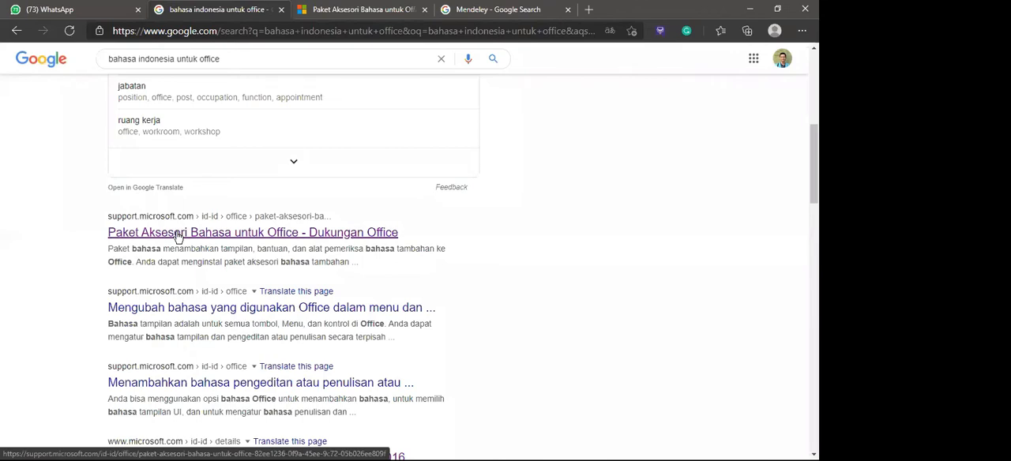
click(178, 235)
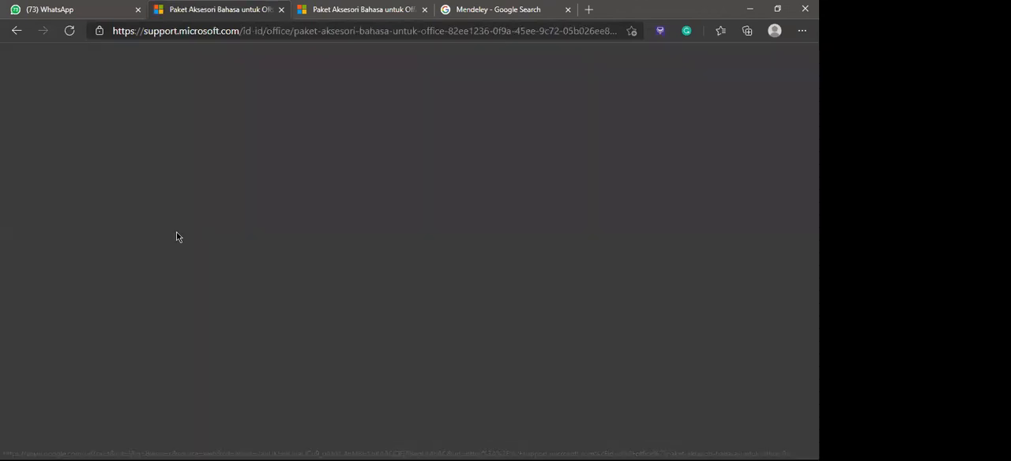
scroll(309, 345, down, 3)
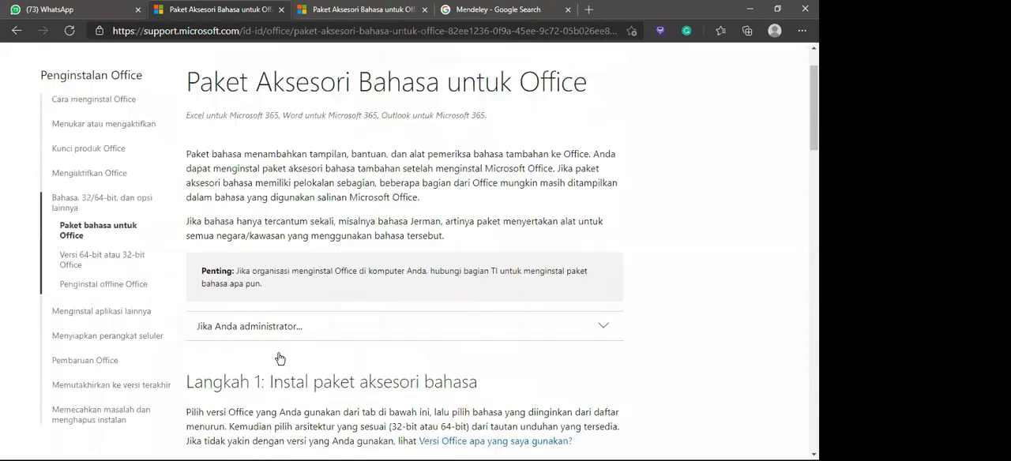
drag(271, 194, 443, 225)
scroll(327, 259, down, 2)
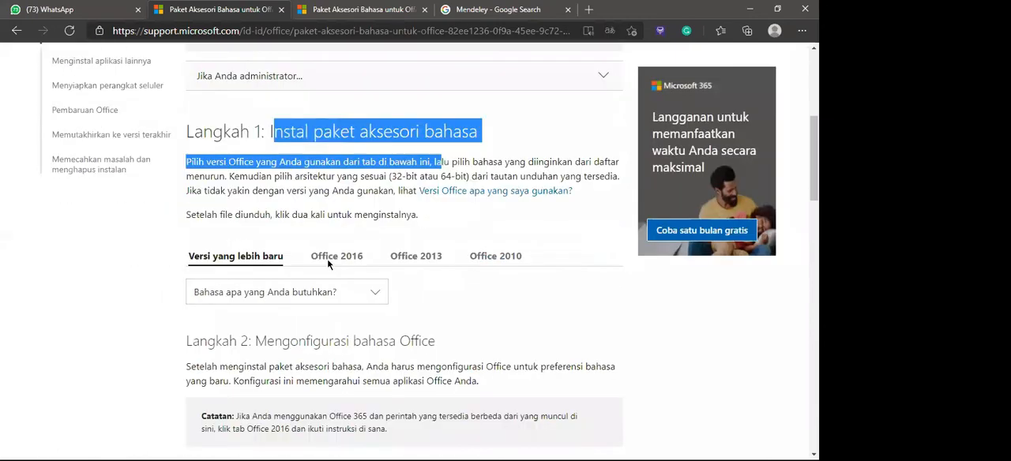
Choose Indonesia as the language for the newer Office version and bring up its 32-bit and 64-bit download links
click(293, 237)
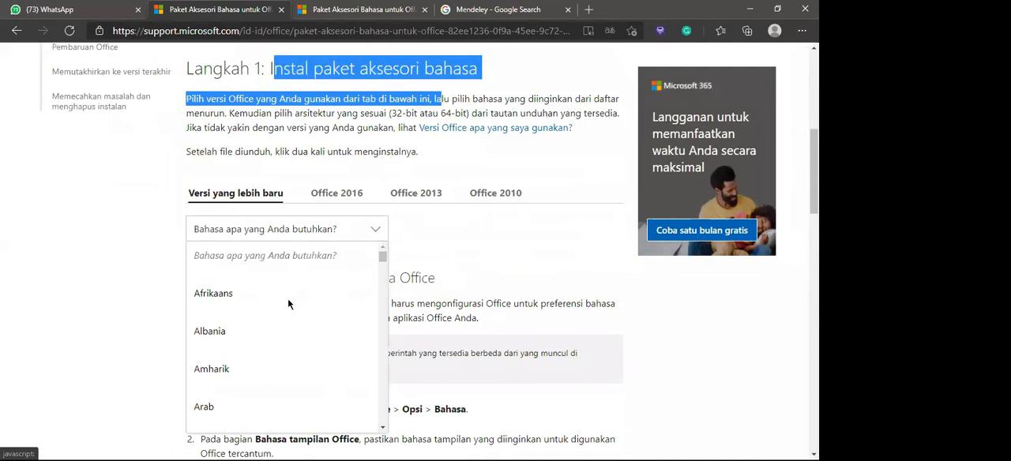
scroll(287, 300, down, 4)
scroll(244, 382, down, 5)
click(235, 401)
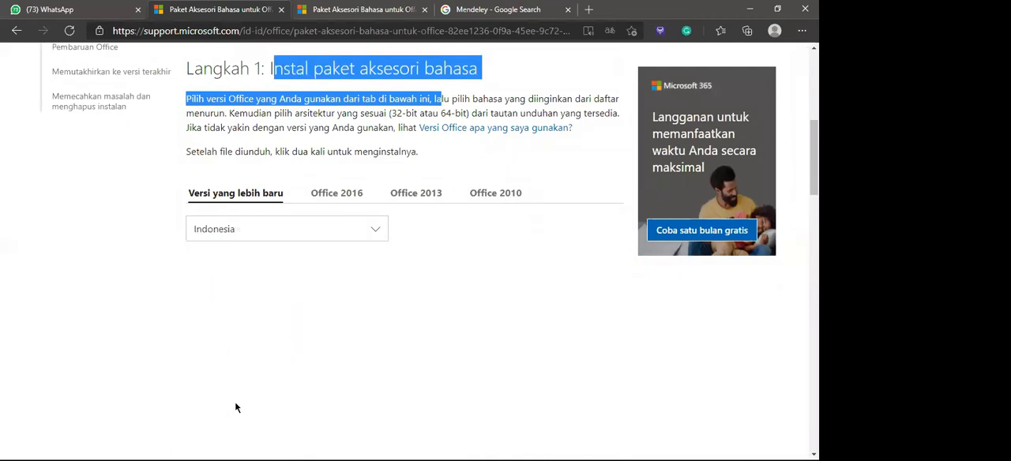
scroll(263, 297, down, 1)
drag(516, 208, 581, 222)
click(540, 253)
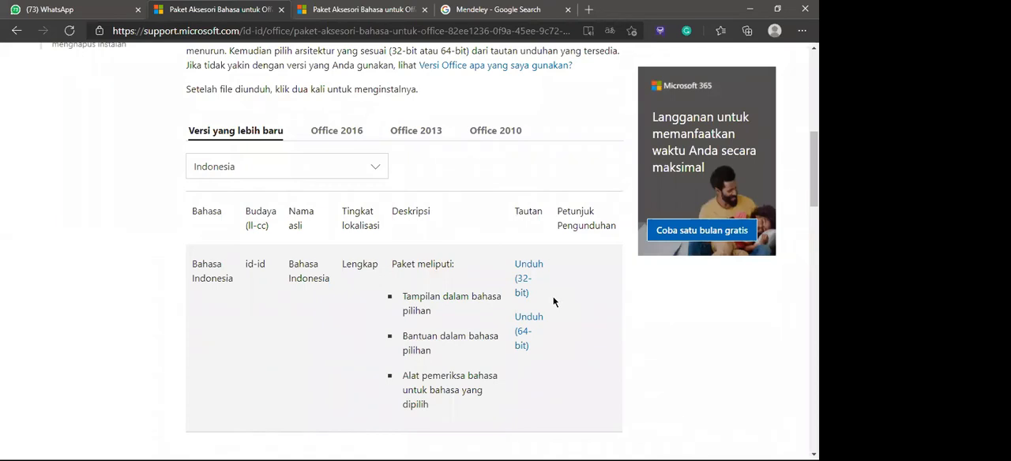
Switch to Document2 in Word and open the Account page with its product information
key(alt+Tab)
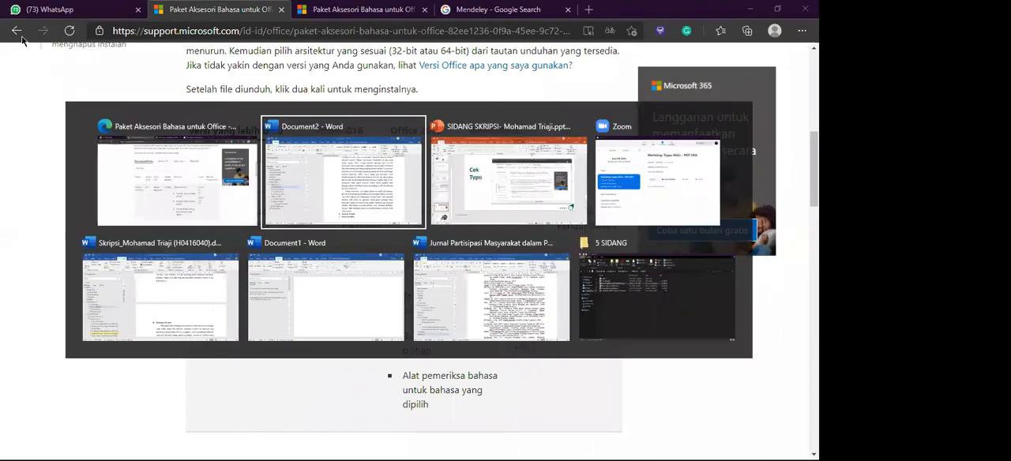
click(22, 31)
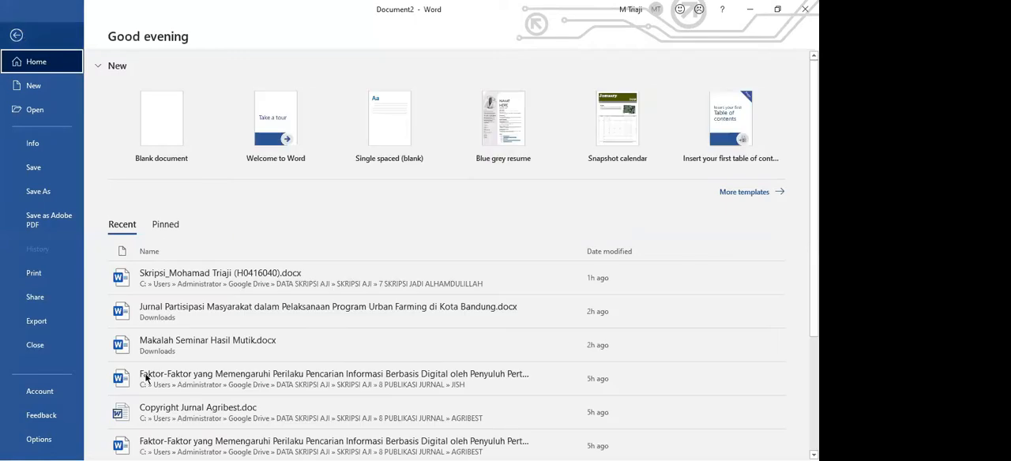
click(39, 440)
key(Escape)
click(18, 30)
click(39, 391)
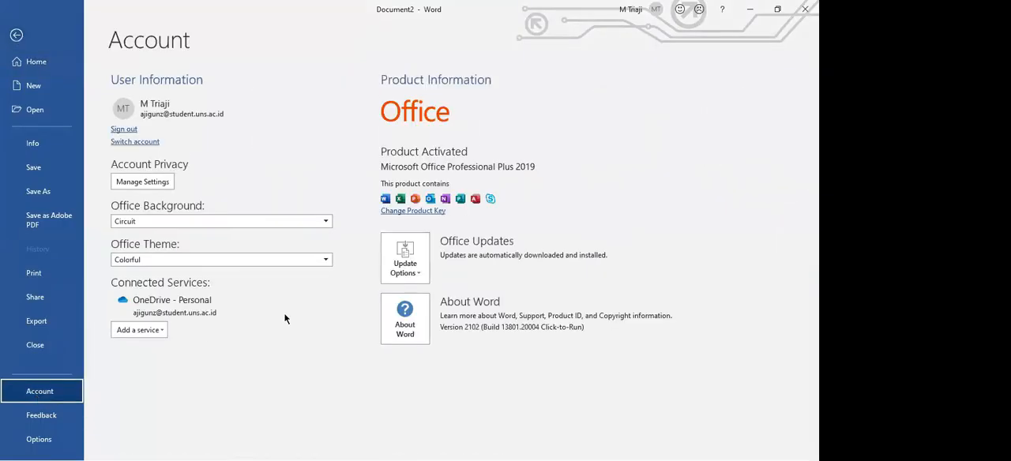
Check in the About Word information whether Word is 32-bit or 64-bit, and return to the document
click(400, 308)
drag(229, 54, 379, 264)
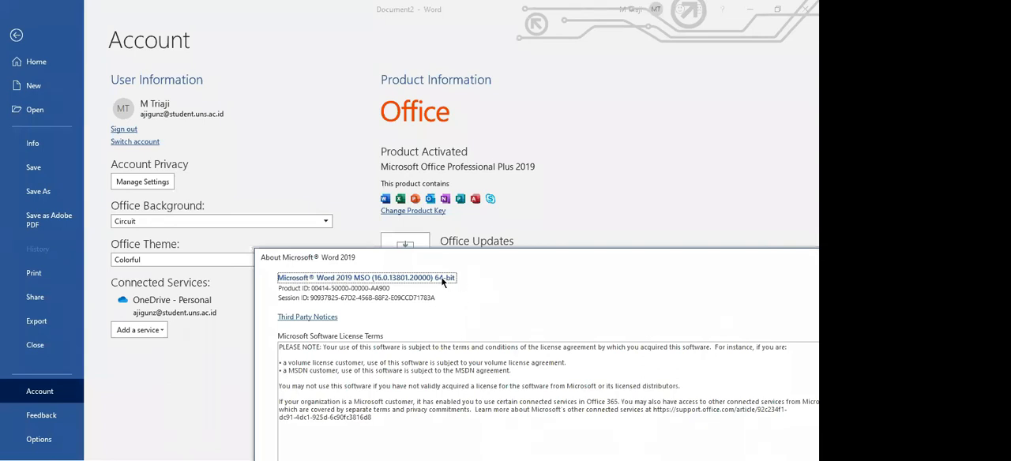
drag(374, 253, 259, 246)
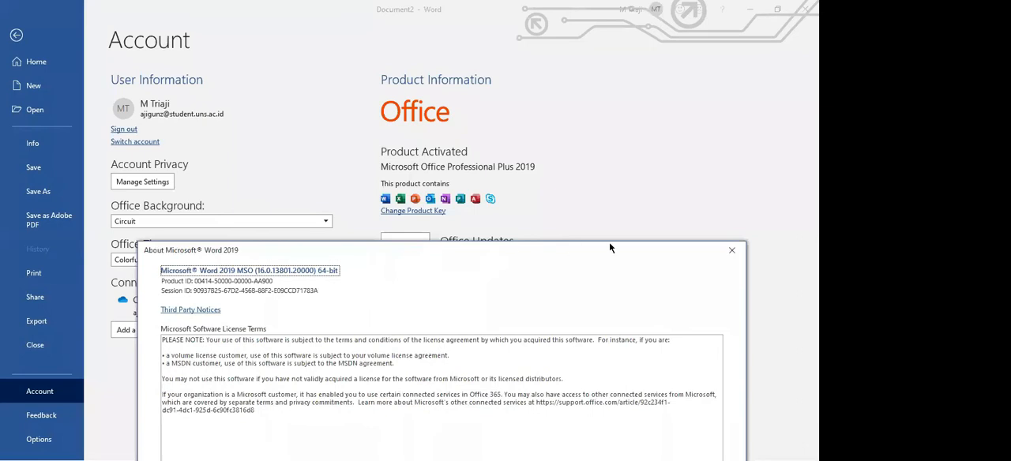
drag(584, 246, 543, 243)
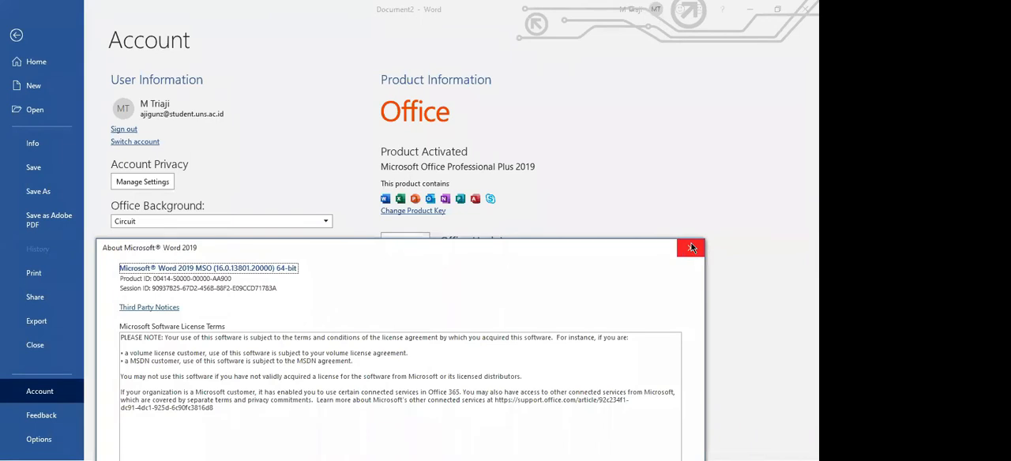
click(691, 248)
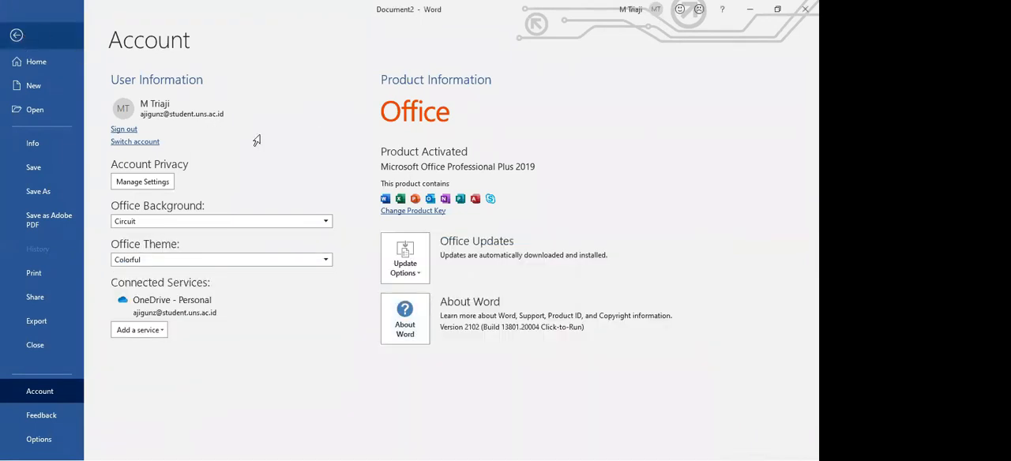
key(Escape)
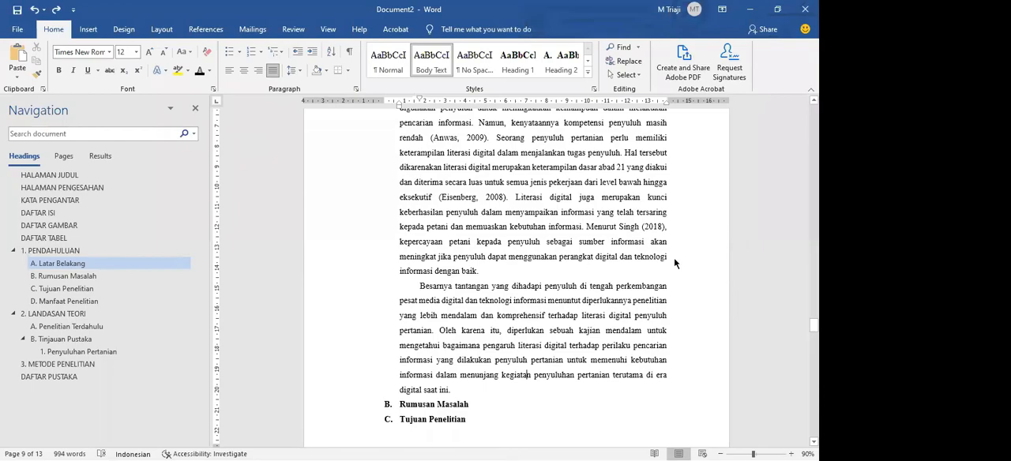
Switch back to Edge, download the 64-bit Indonesian language pack installer, and dismiss the download bar
key(alt+Tab)
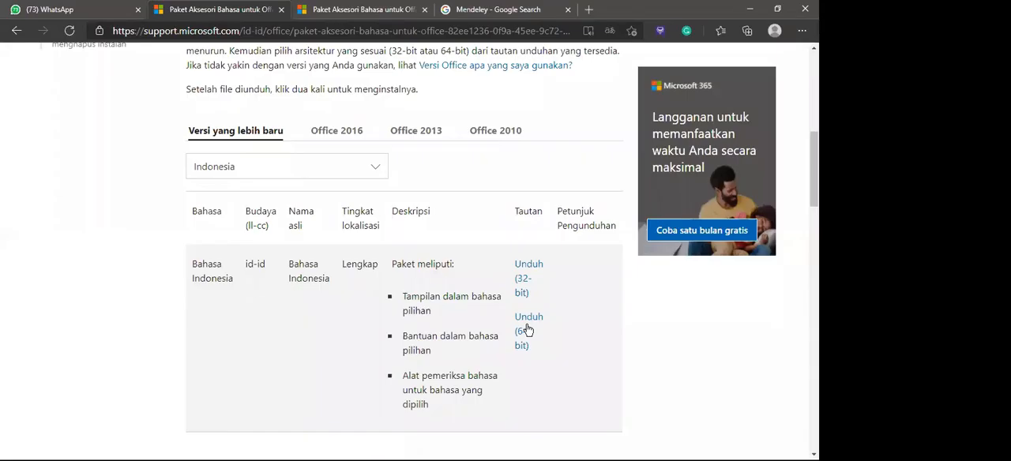
click(528, 330)
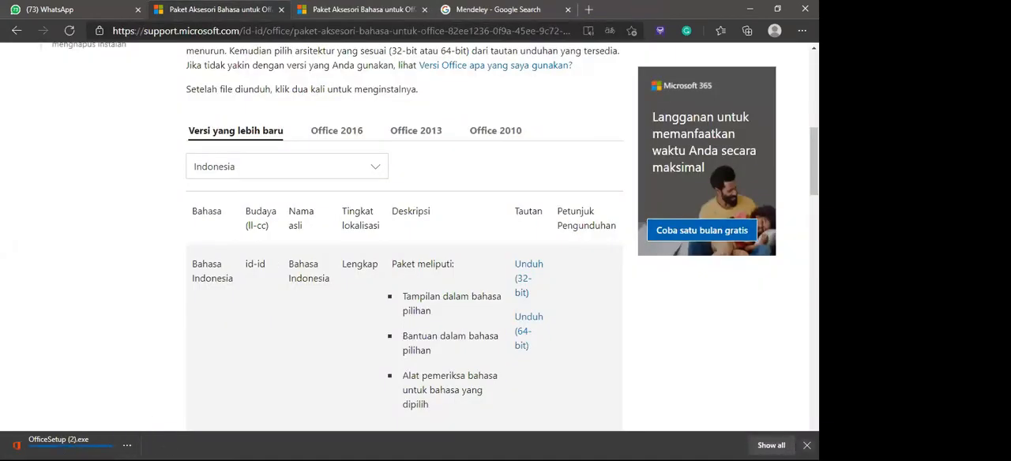
click(807, 446)
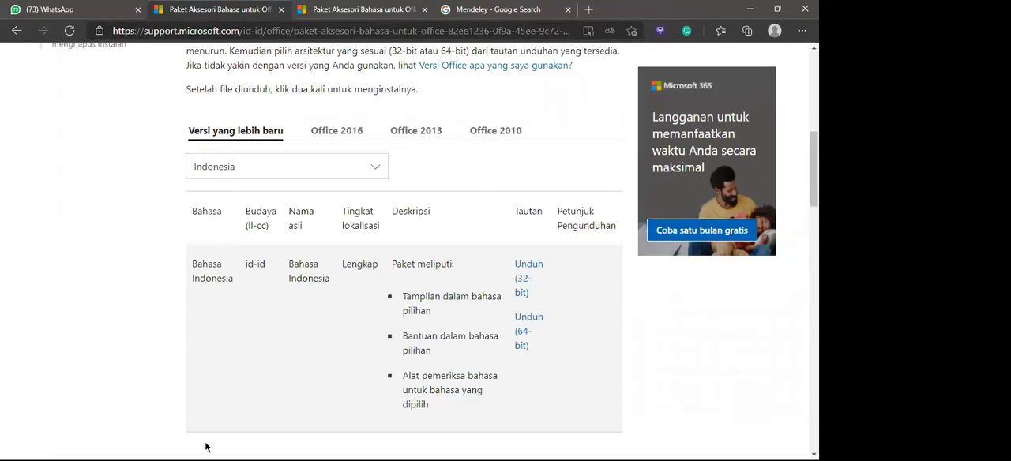
Return to Word and show the Language preferences in Word Options, moving the dialog lower over the document
key(alt+Tab)
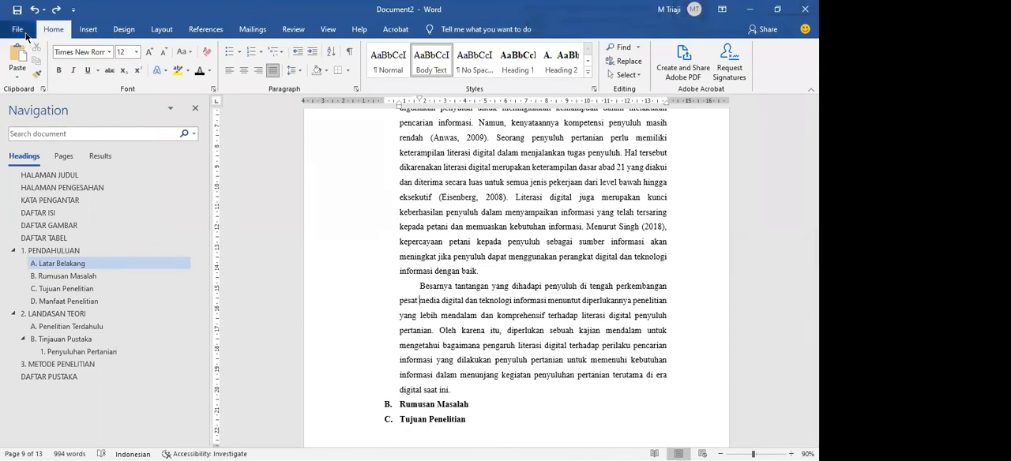
click(25, 34)
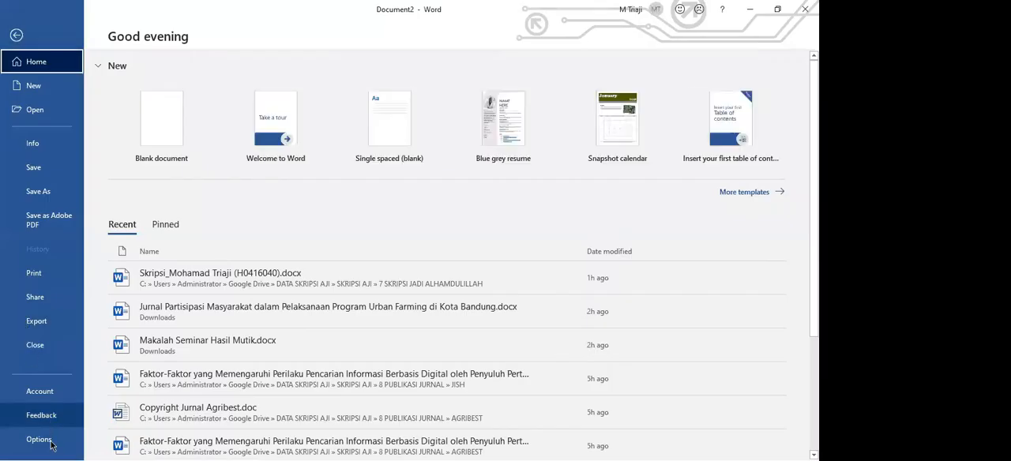
click(40, 440)
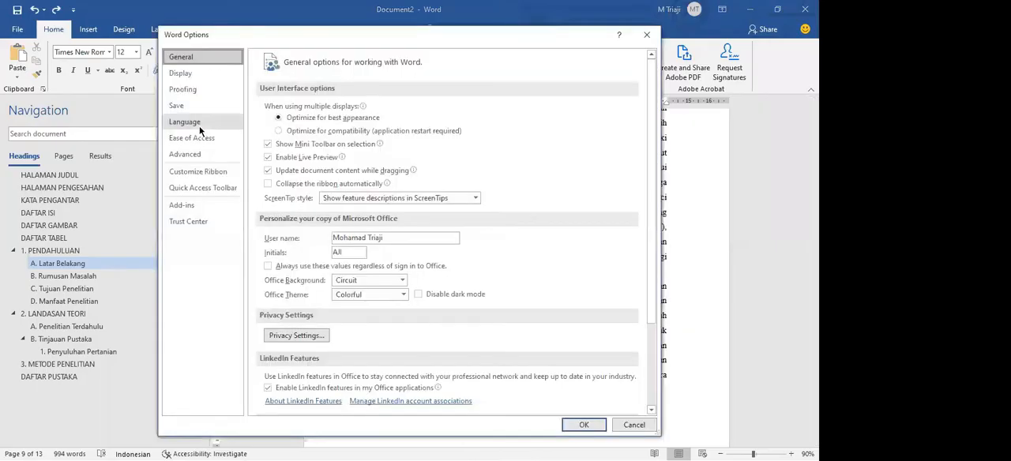
click(185, 89)
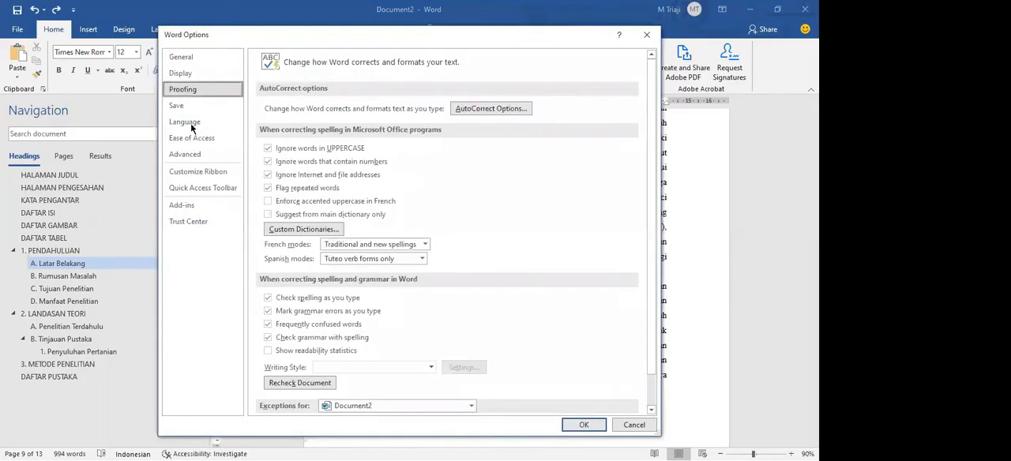
click(194, 124)
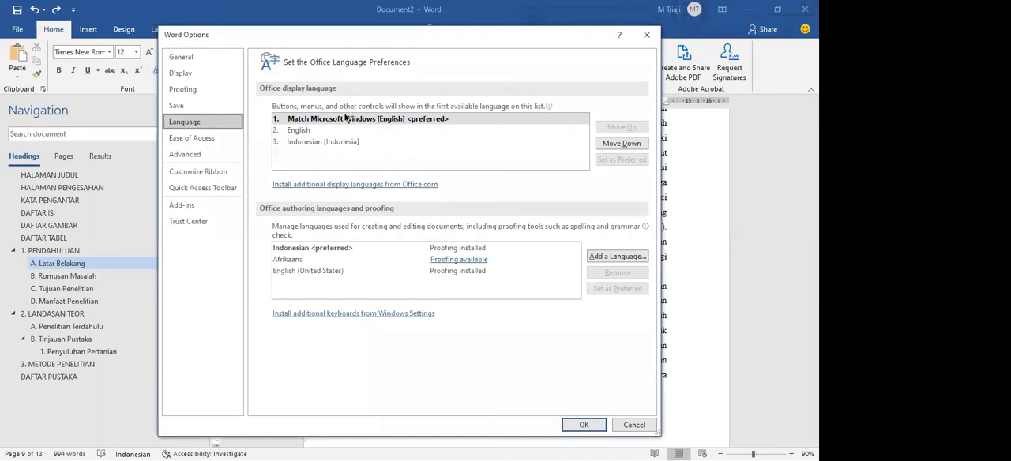
drag(274, 36, 315, 253)
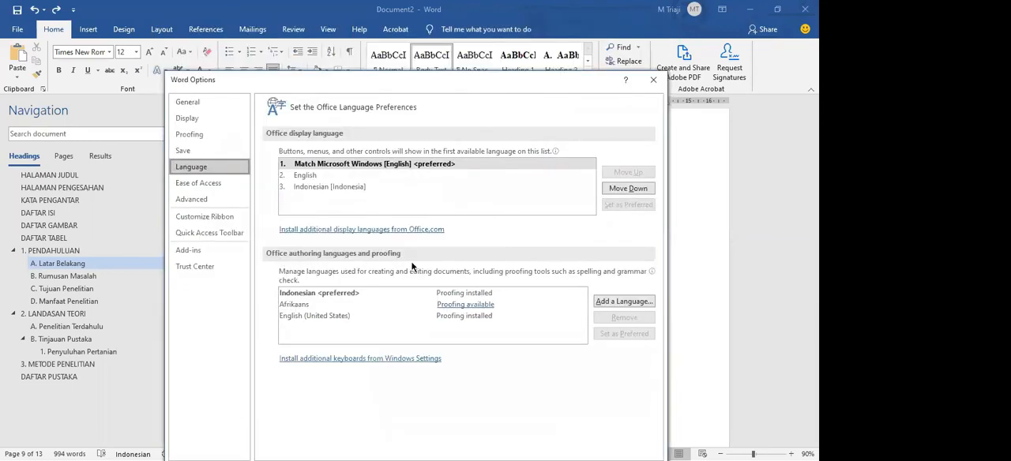
Review the Indonesian, Afrikaans and English (United States) authoring languages and their proofing status, and close Word Options
click(345, 296)
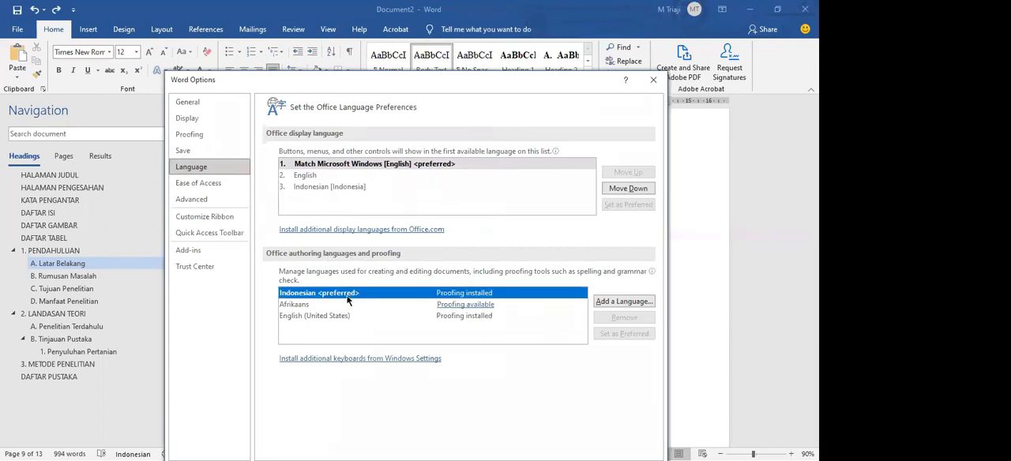
click(338, 307)
click(336, 293)
click(366, 307)
click(363, 315)
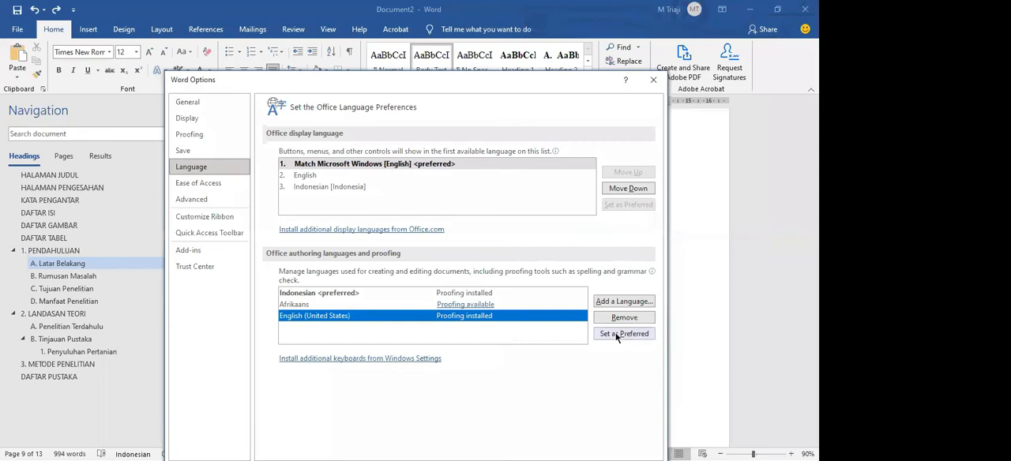
click(620, 334)
click(502, 287)
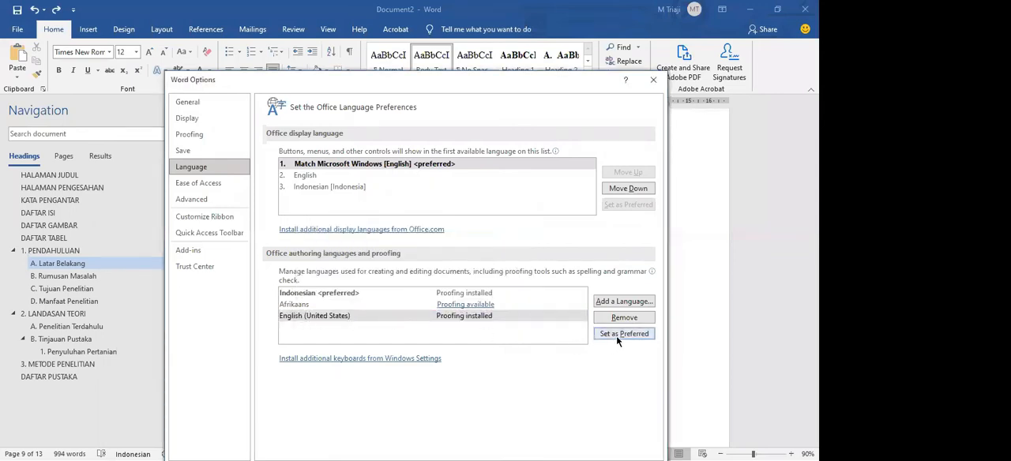
click(310, 294)
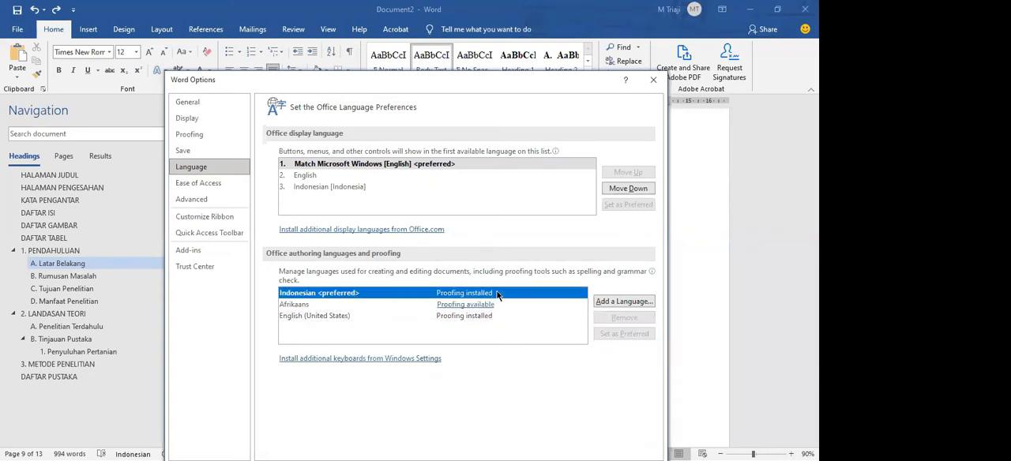
click(379, 316)
click(361, 294)
click(653, 80)
Switch to the Word journal article about Urban Farming in Bandung, go to its beginning and close the Navigation pane
scroll(528, 271, up, 5)
scroll(528, 271, up, 7)
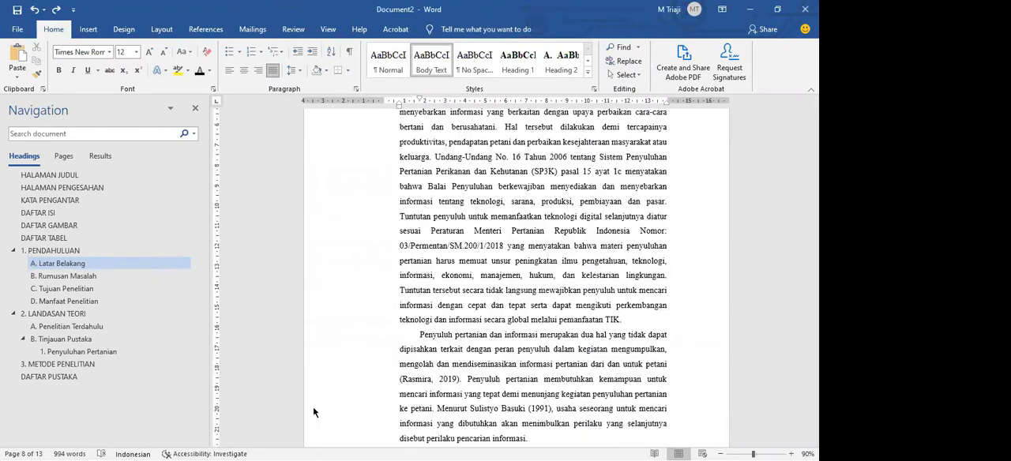
key(alt+Tab)
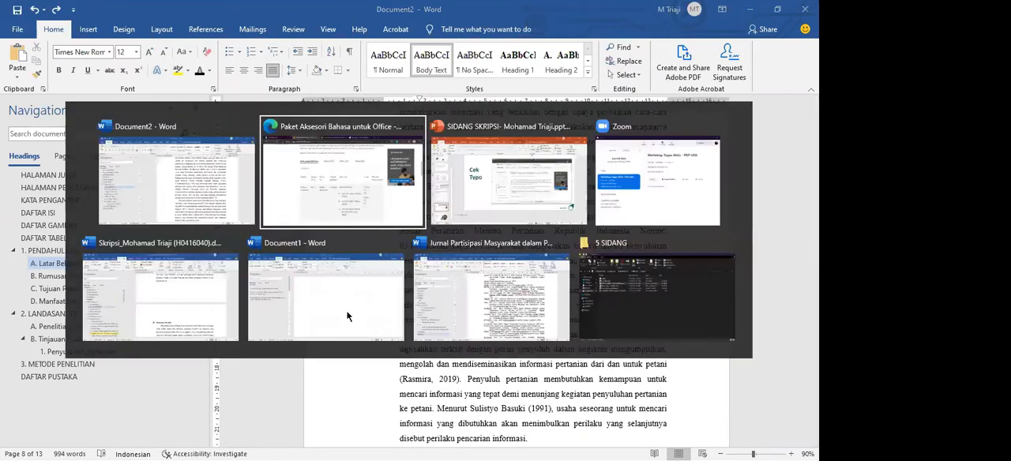
click(443, 286)
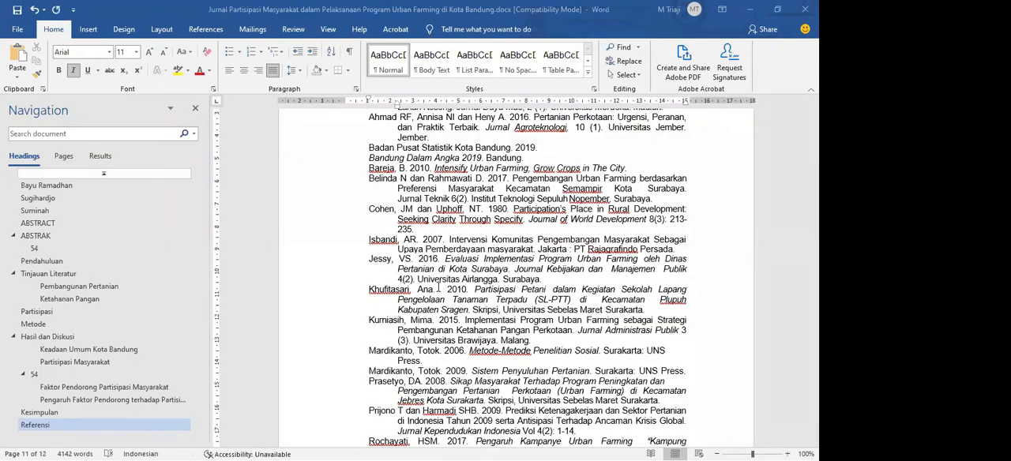
scroll(439, 286, up, 20)
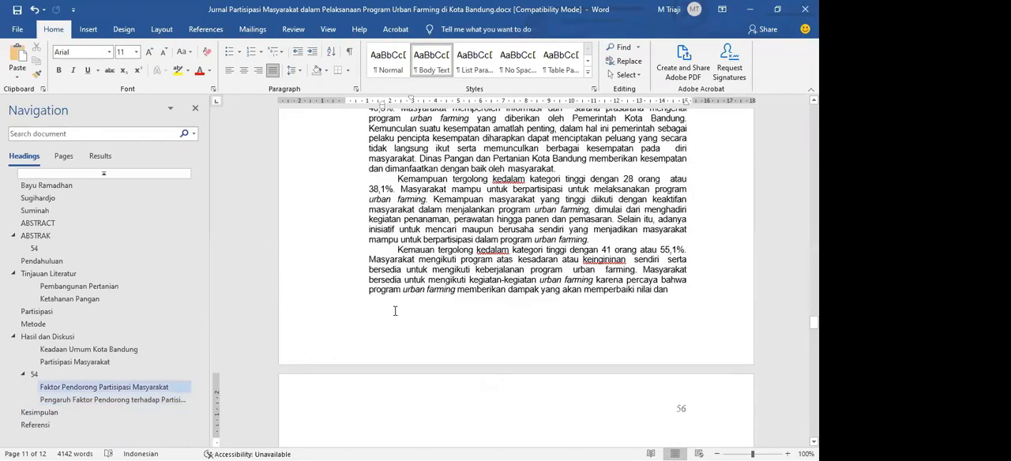
scroll(397, 309, up, 20)
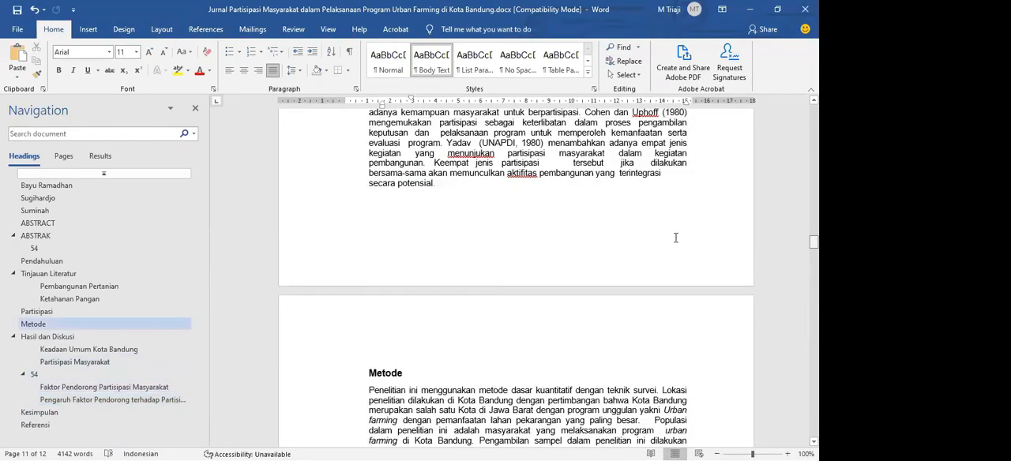
scroll(575, 324, up, 20)
scroll(565, 332, down, 5)
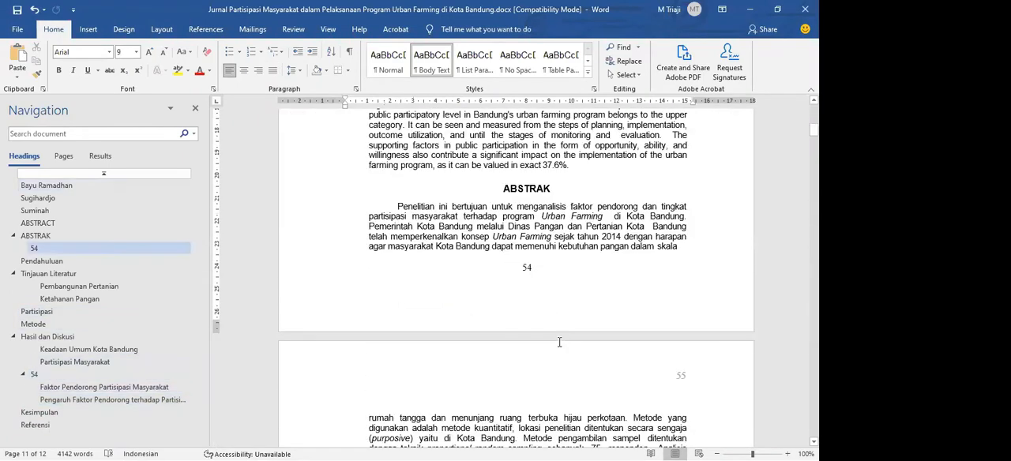
key(ctrl+Home)
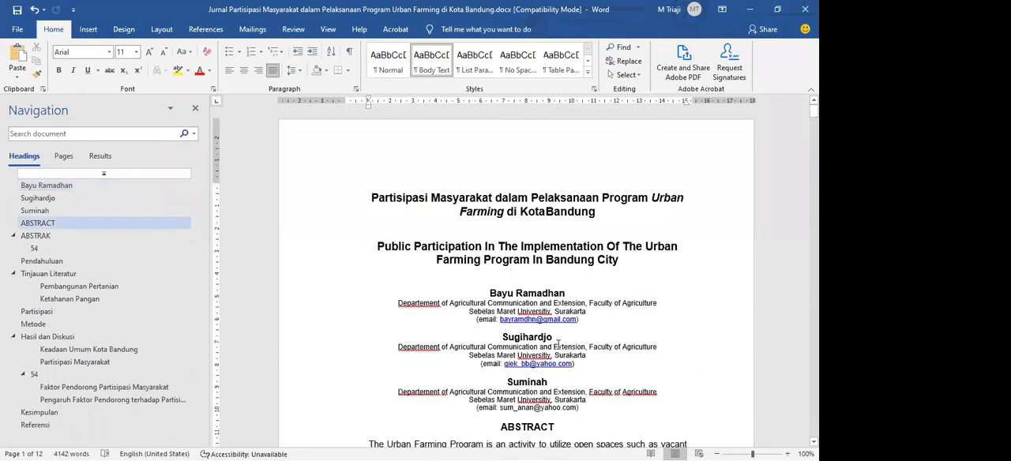
click(195, 107)
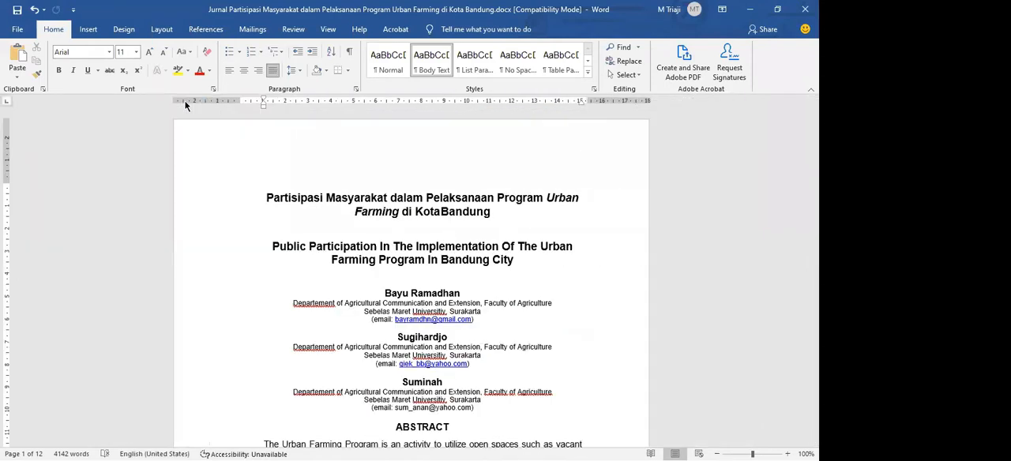
Examine the words underlined as spelling errors from the abstract through the literature review, and return to the first page
scroll(404, 316, down, 15)
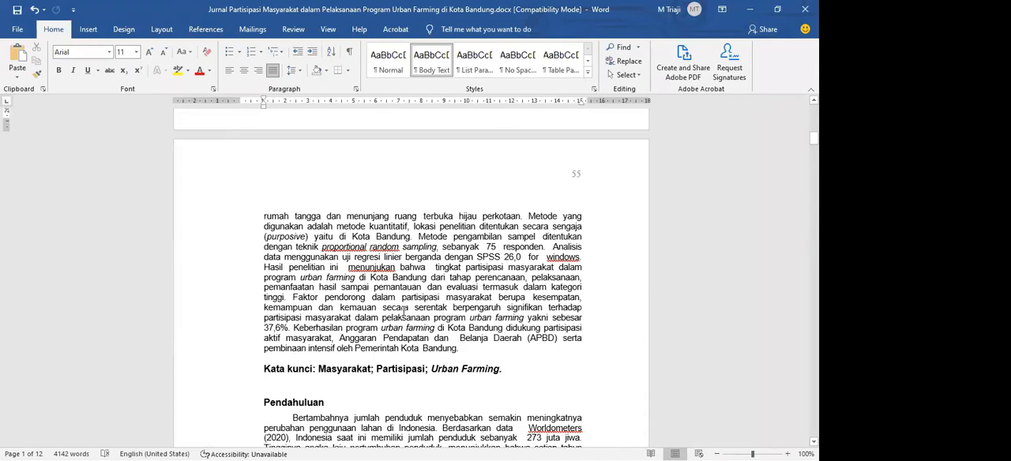
scroll(389, 280, down, 15)
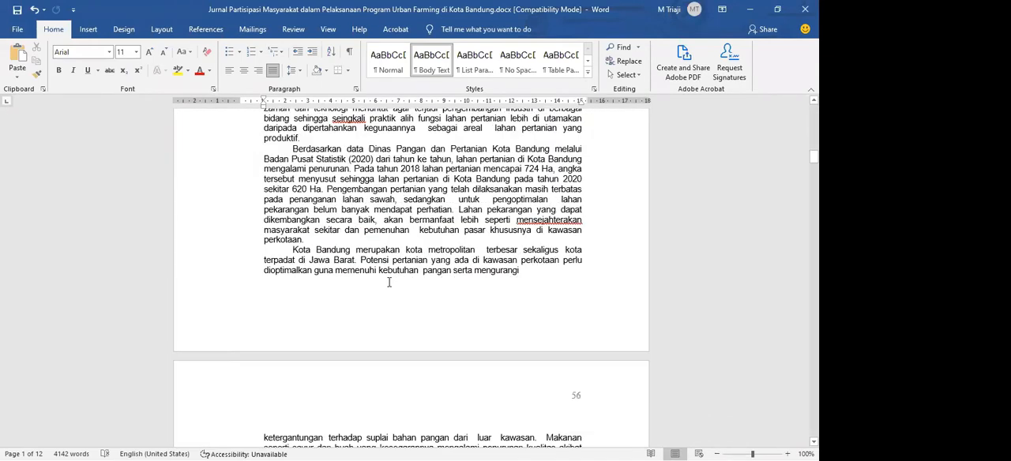
scroll(388, 282, down, 5)
scroll(390, 282, down, 4)
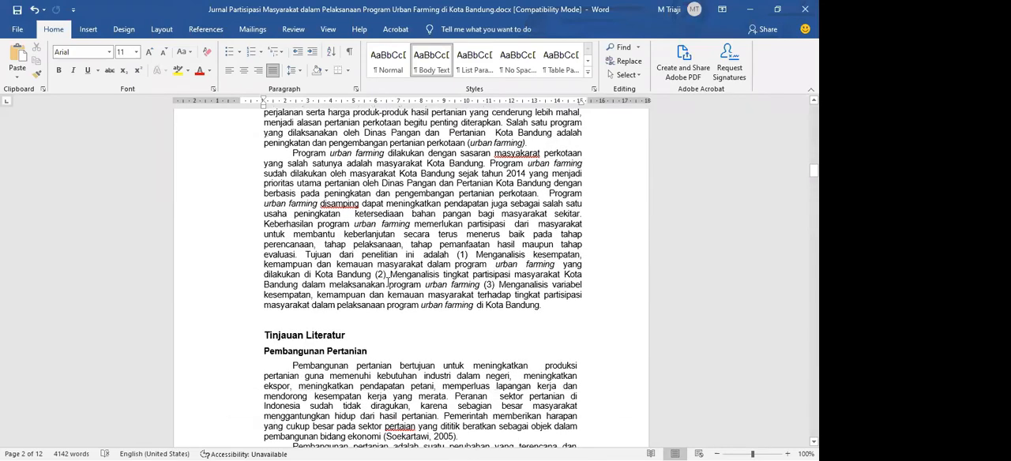
scroll(388, 283, down, 5)
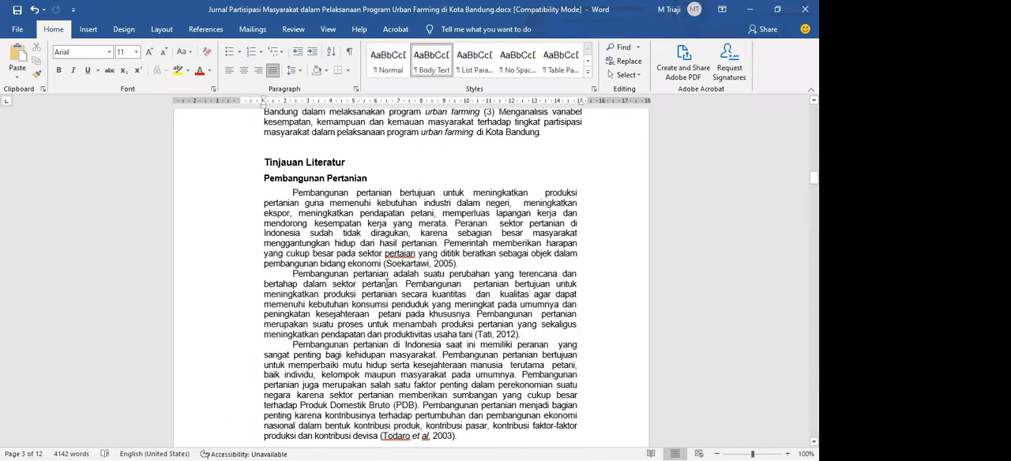
scroll(387, 285, up, 10)
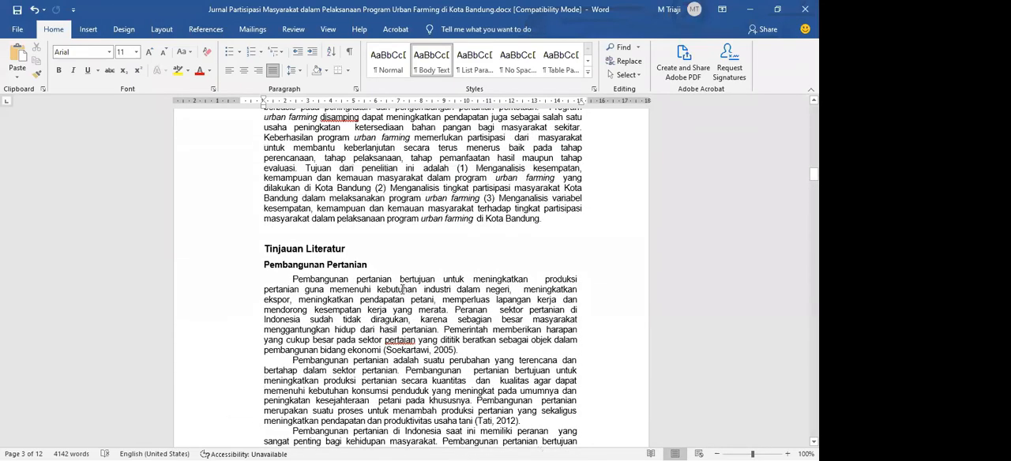
scroll(403, 291, up, 20)
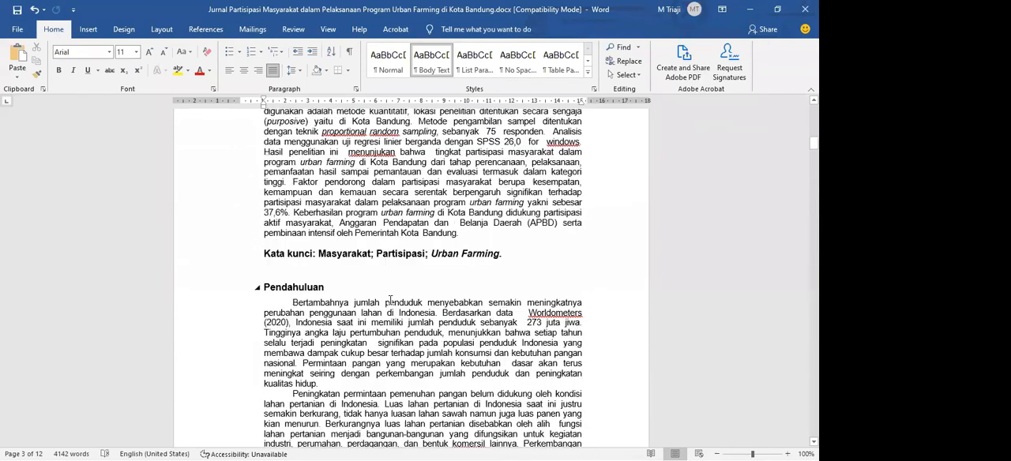
scroll(391, 311, up, 4)
scroll(391, 358, down, 2)
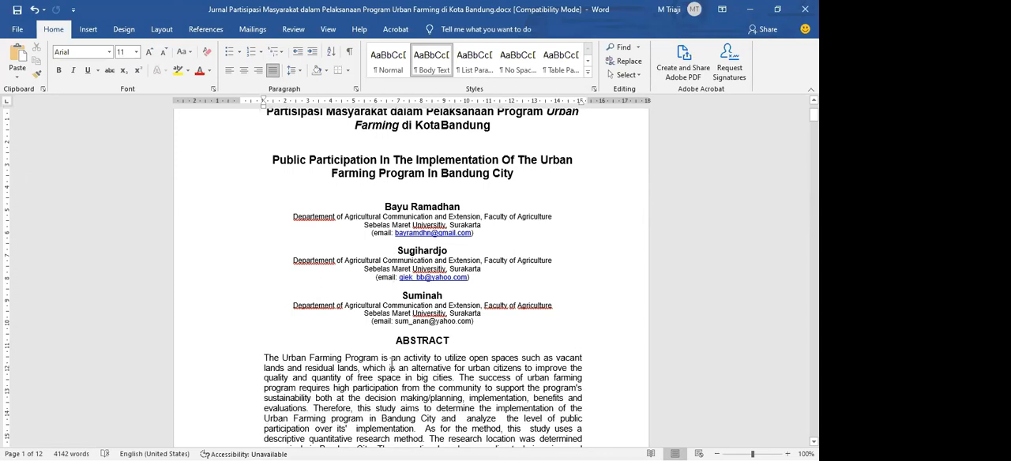
Select the whole journal article and set its proofing language to Indonesian
key(ctrl+a)
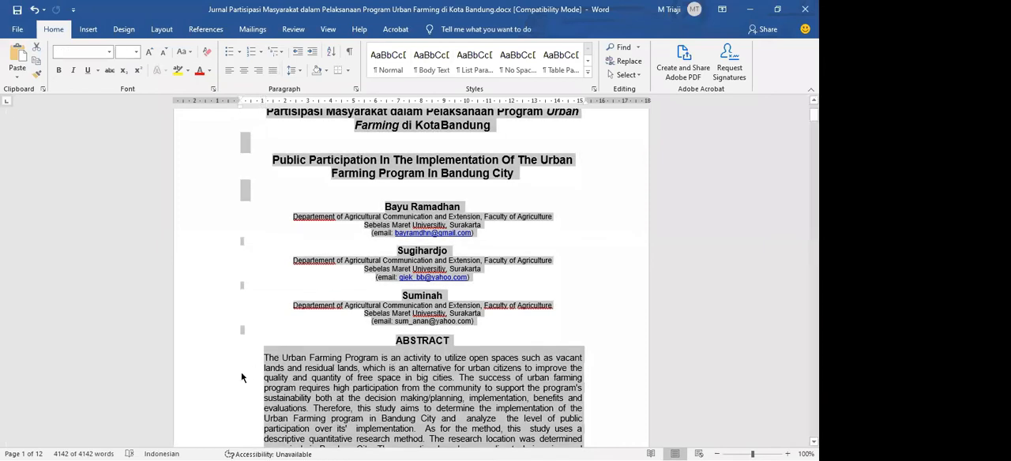
click(170, 447)
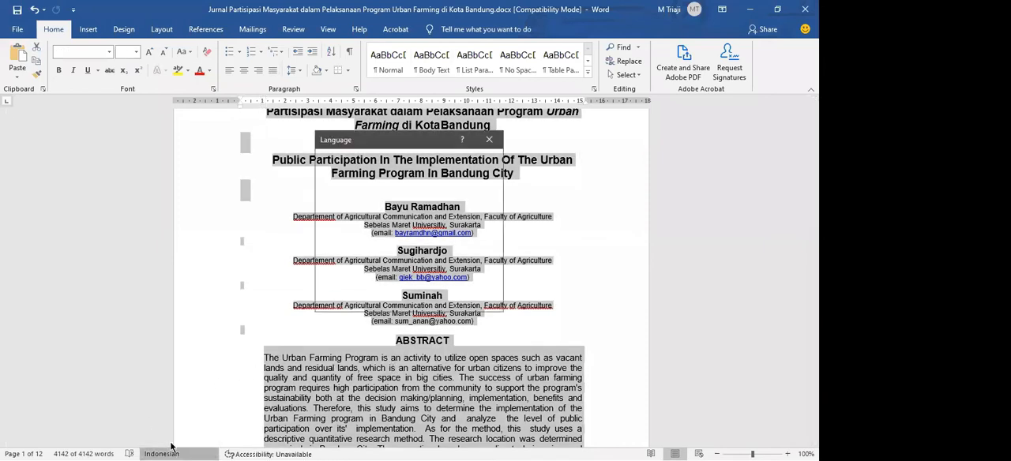
key(Return)
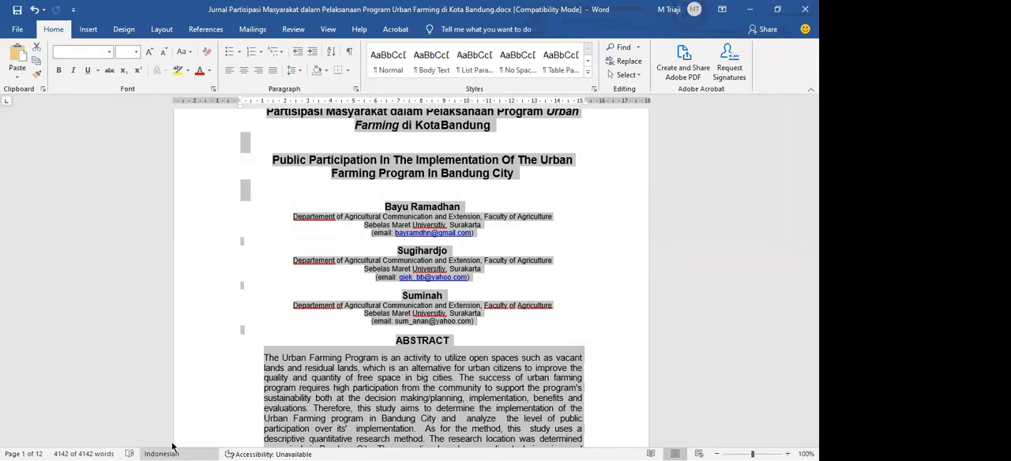
click(172, 448)
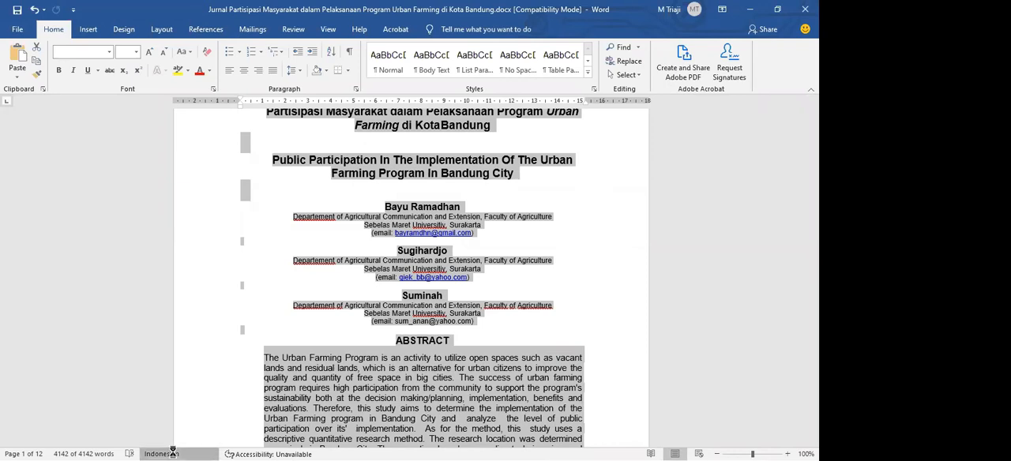
click(371, 177)
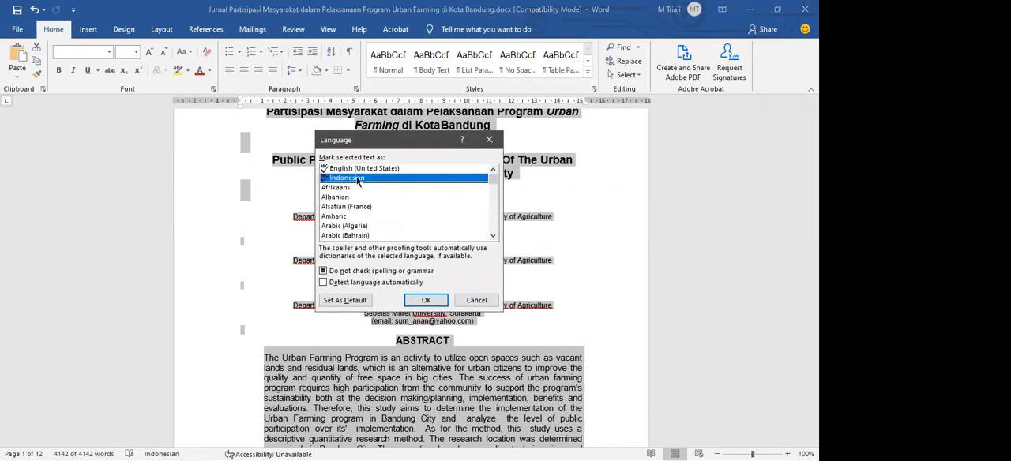
drag(366, 148, 426, 194)
click(425, 213)
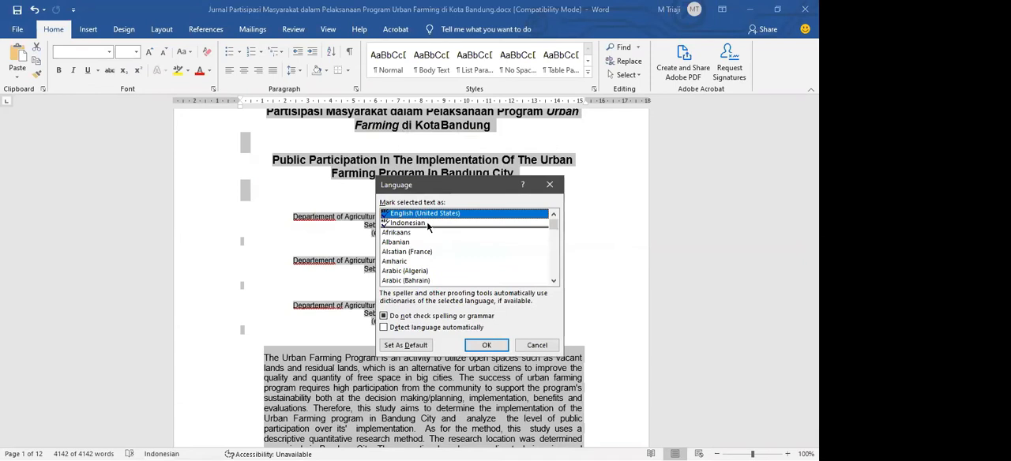
click(427, 224)
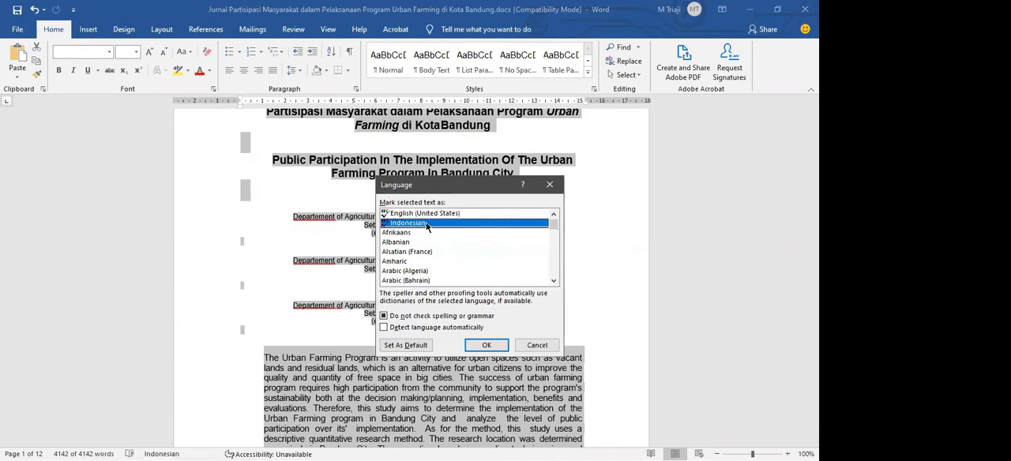
click(499, 346)
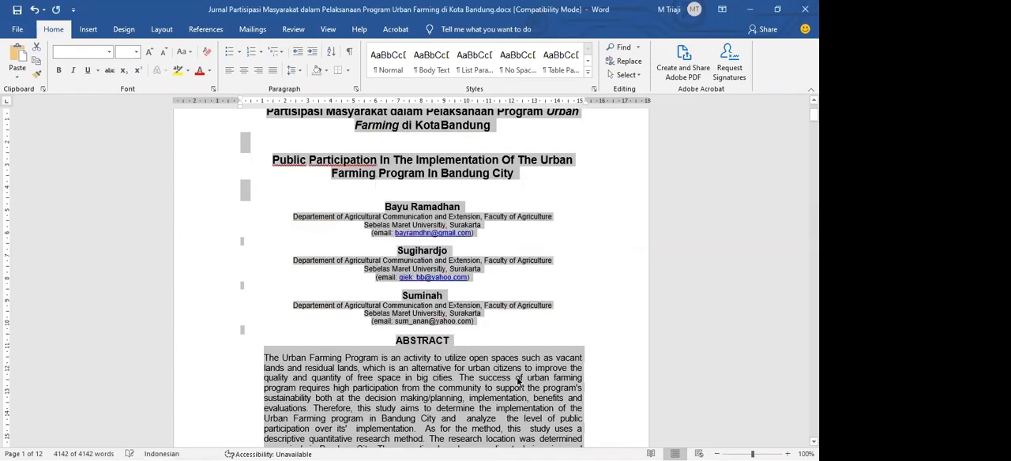
click(517, 380)
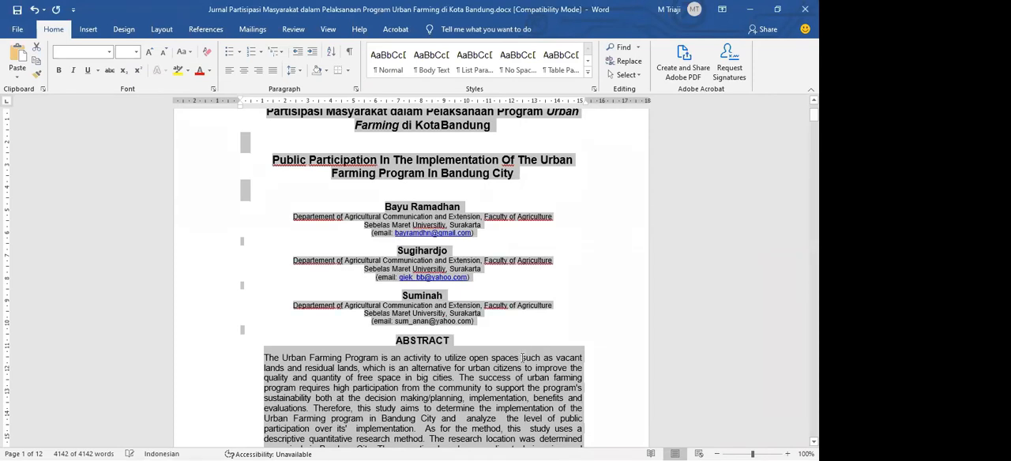
Set the proofing language of the English title "Public Participation In The Implementation Of The Urban Farming Program In Bandung City" to English (United States)
scroll(534, 327, up, 2)
drag(519, 260, 266, 245)
drag(562, 267, 265, 242)
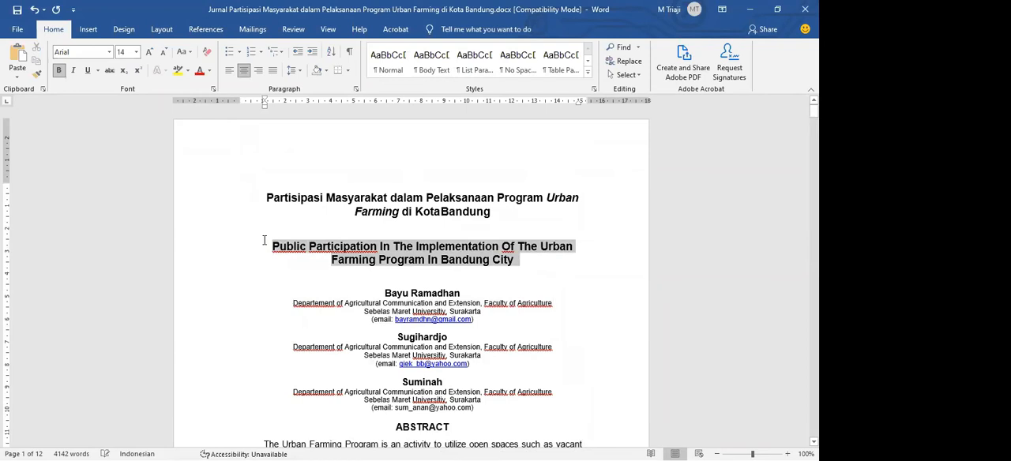
click(139, 454)
click(409, 214)
click(487, 346)
Set the proofing language of the department and university lines under the first and second authors to English (United States)
drag(500, 312, 293, 303)
click(158, 454)
click(409, 214)
click(487, 345)
mouse_move(500, 362)
mouse_down()
mouse_move(293, 347)
mouse_move(501, 358)
mouse_up()
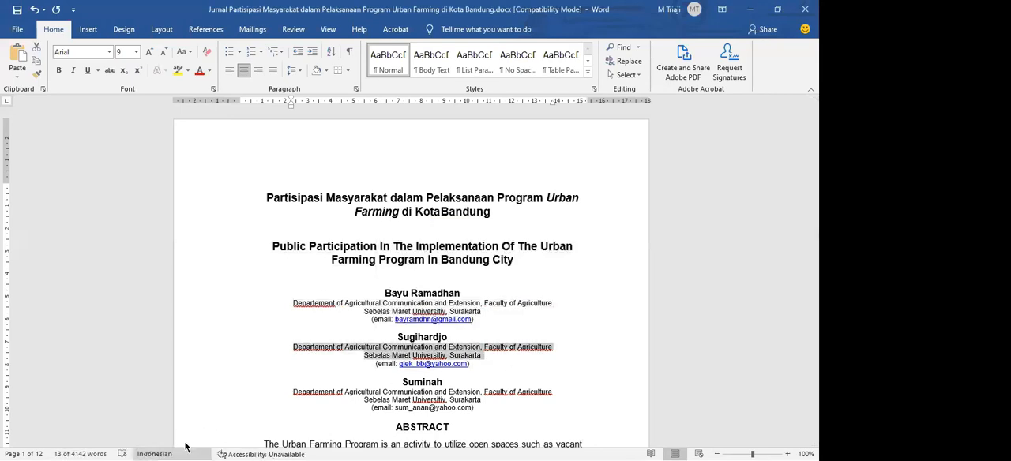
click(158, 453)
click(427, 214)
click(487, 344)
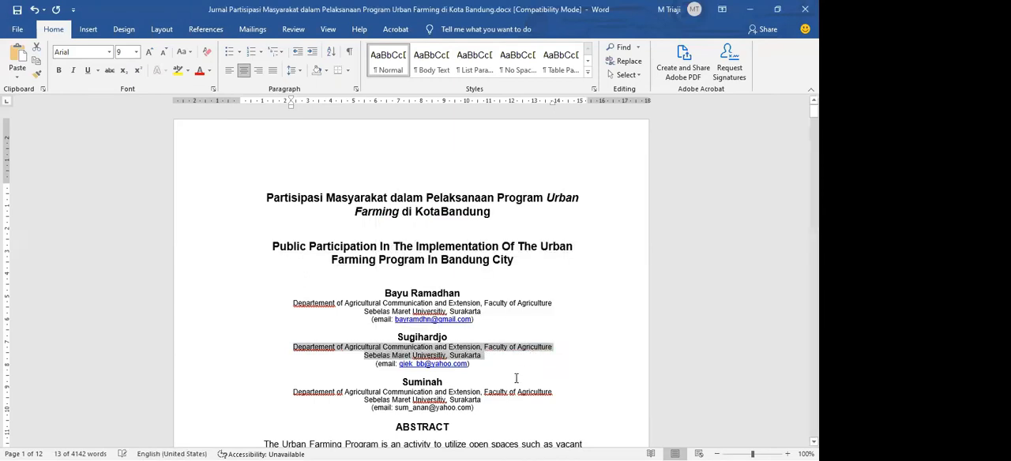
Set the proofing language of the third author's department and university lines to English (United States)
click(517, 383)
drag(506, 402, 284, 393)
click(169, 454)
click(447, 210)
click(479, 343)
Set the proofing language of the paragraph under the ABSTRACT heading to English (United States)
scroll(497, 415, down, 4)
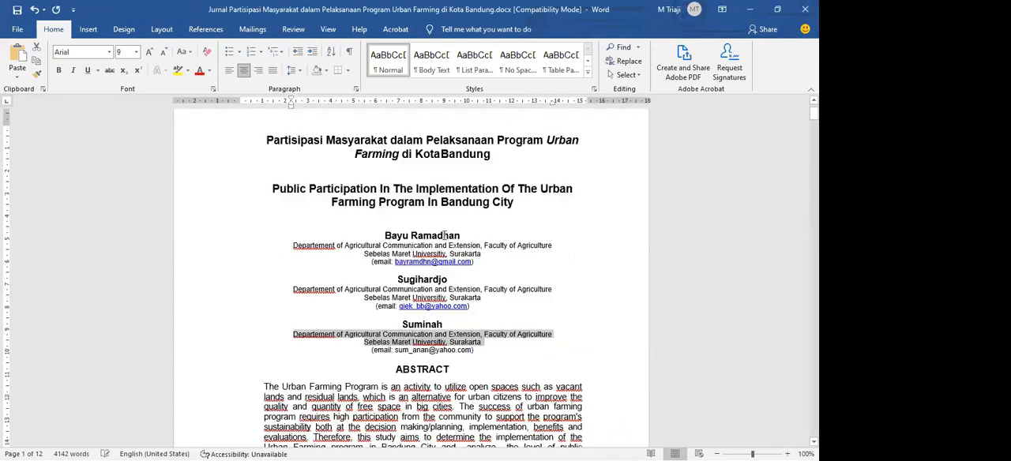
scroll(498, 414, down, 1)
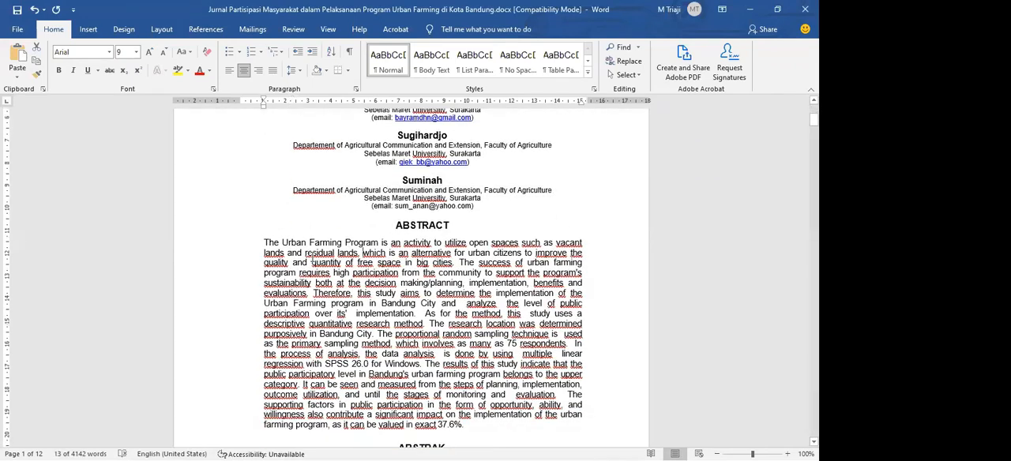
drag(264, 243, 525, 424)
click(185, 447)
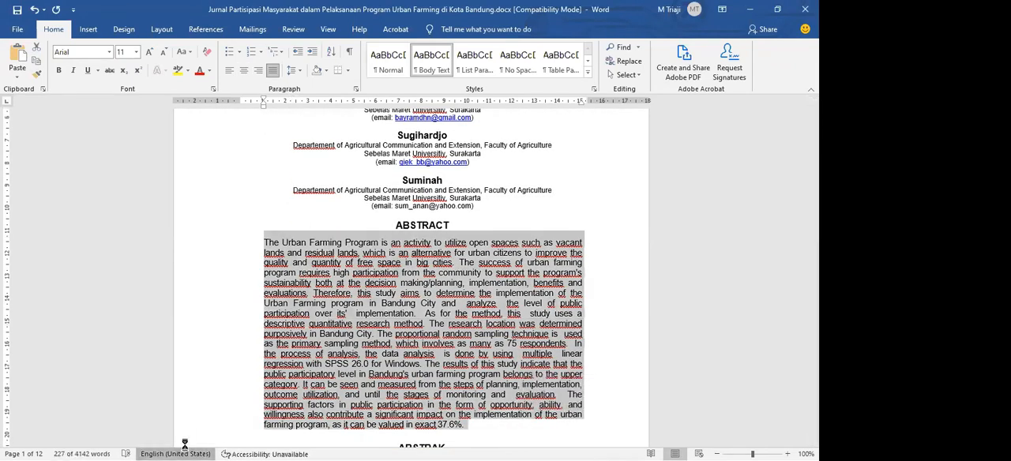
click(479, 343)
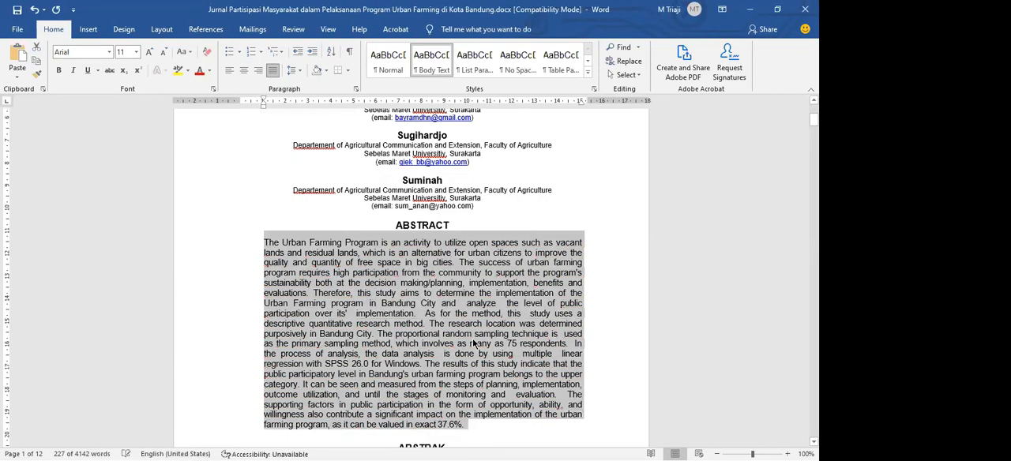
Look through the first two pages for words still underlined as misspelled in the title, authors and abstracts
scroll(475, 344, down, 15)
click(473, 338)
scroll(473, 339, up, 14)
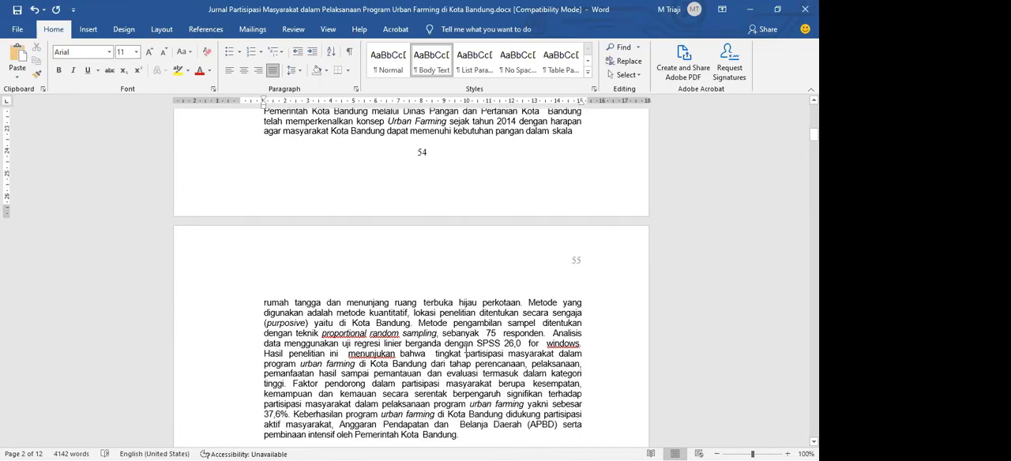
scroll(395, 324, up, 3)
scroll(327, 309, down, 4)
scroll(348, 300, up, 6)
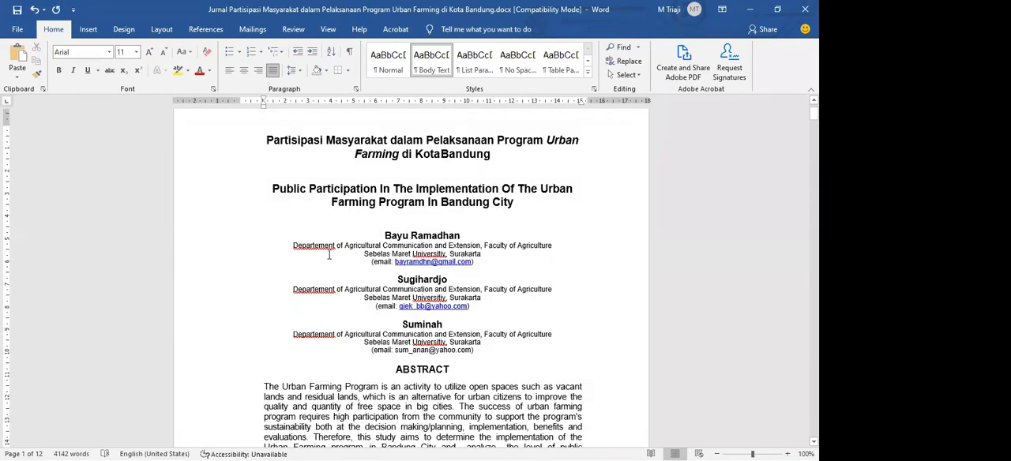
scroll(330, 253, up, 7)
Examine the underlined word "Departement" in the first author's department line
drag(244, 332, 362, 343)
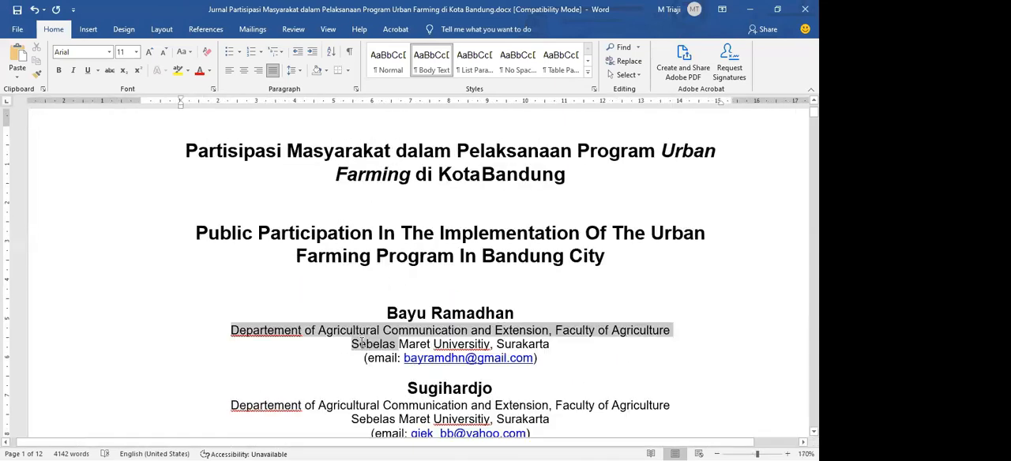
click(360, 344)
click(274, 334)
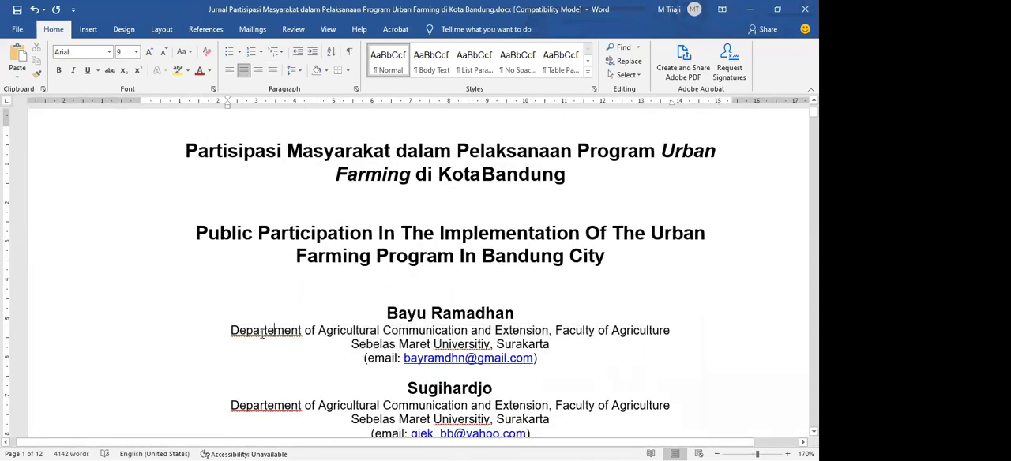
drag(362, 333, 232, 335)
click(314, 335)
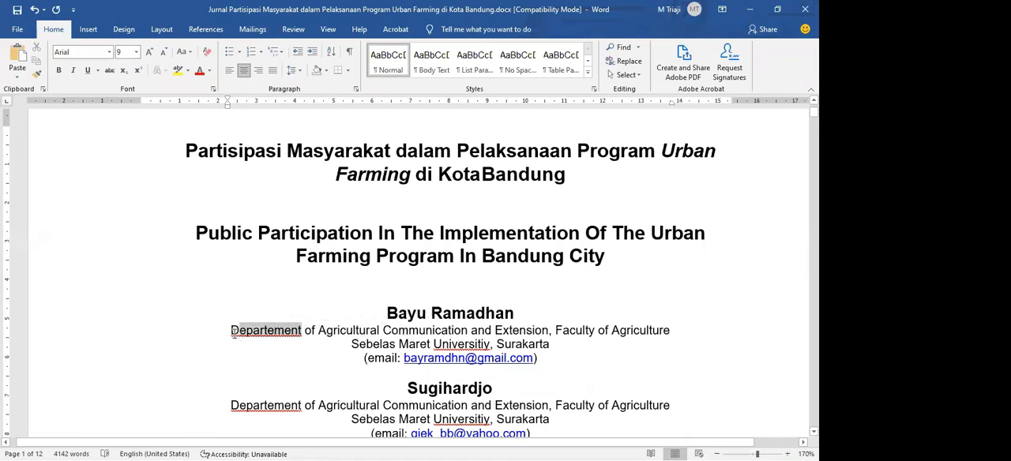
triple_click(308, 337)
click(308, 339)
drag(304, 333, 236, 330)
click(259, 332)
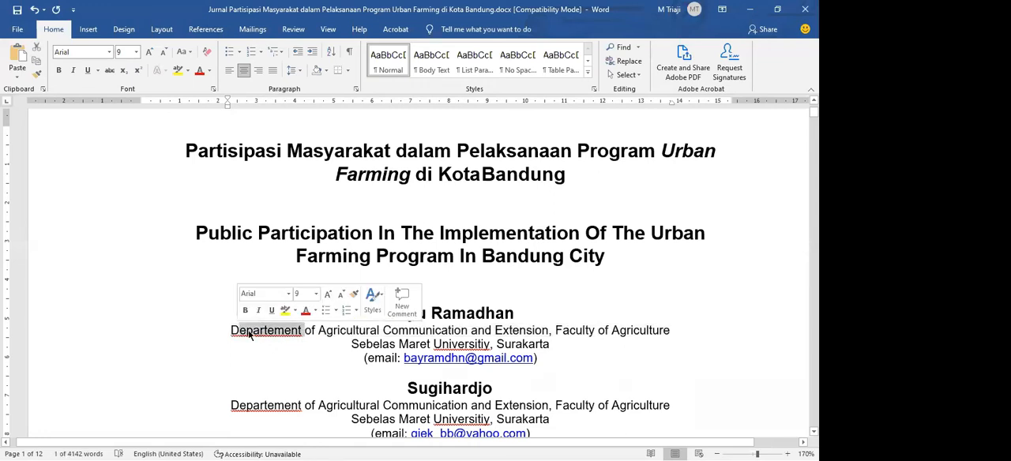
click(252, 335)
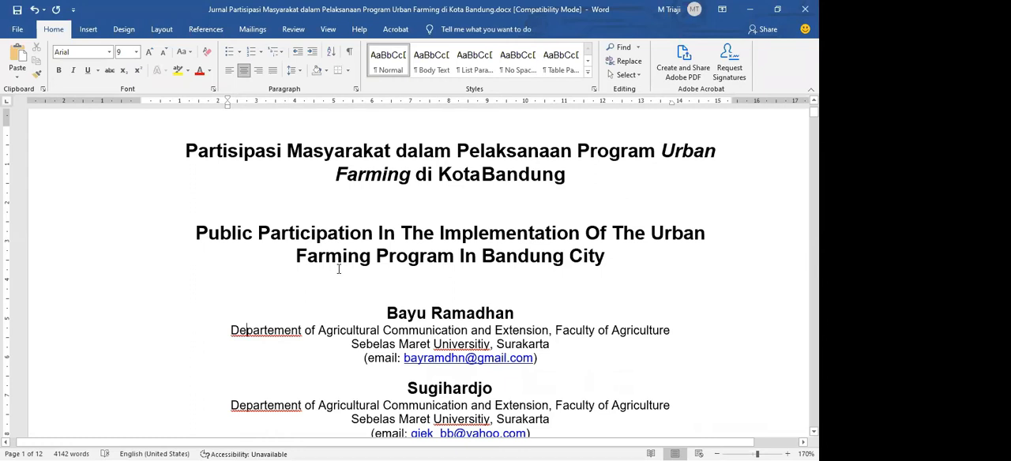
Start a spelling check from the blank line above the first author and correct "Departement" to "Department" in that author's affiliation
click(205, 299)
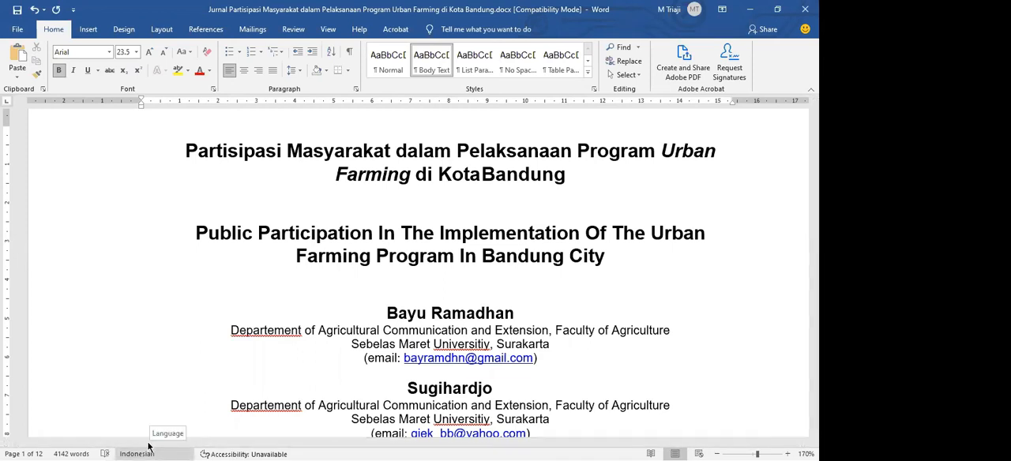
click(106, 454)
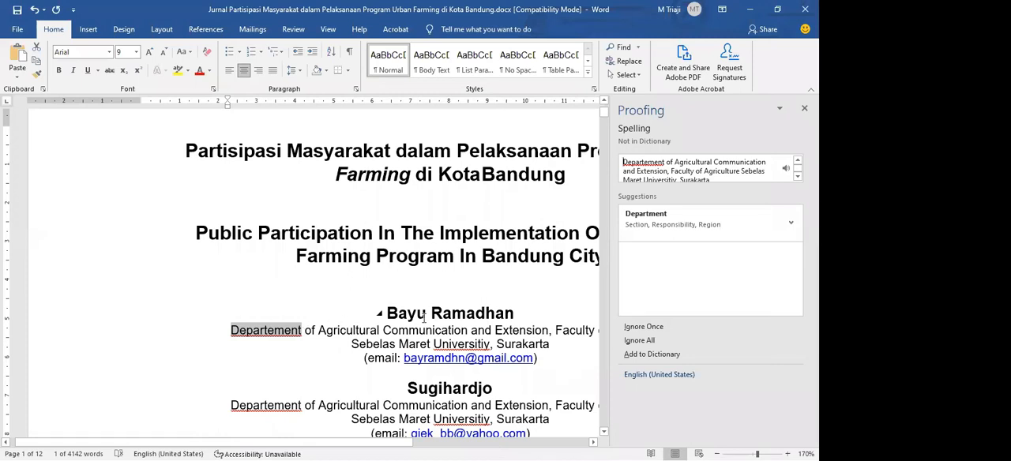
click(298, 341)
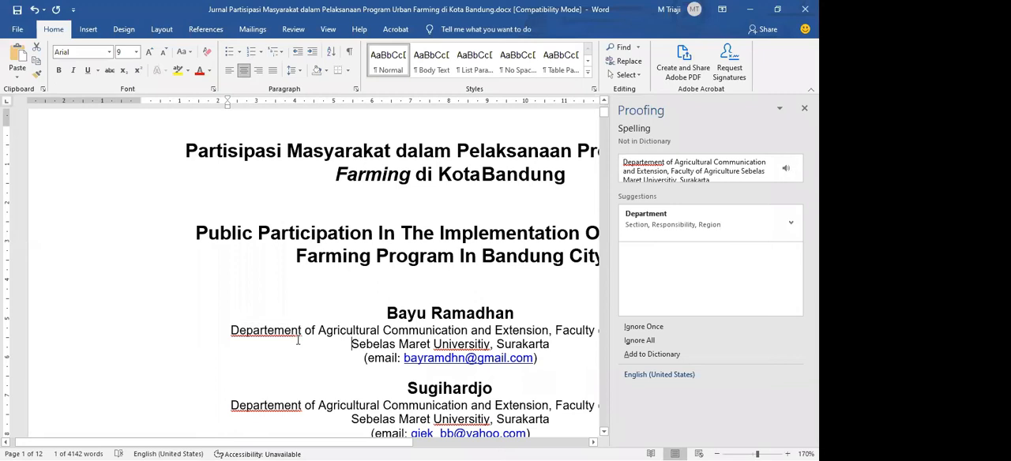
drag(305, 331, 232, 330)
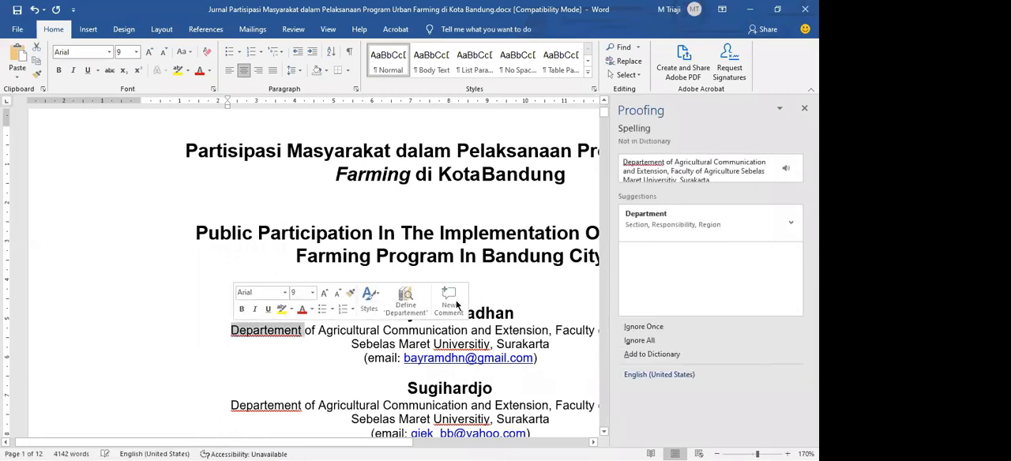
click(644, 220)
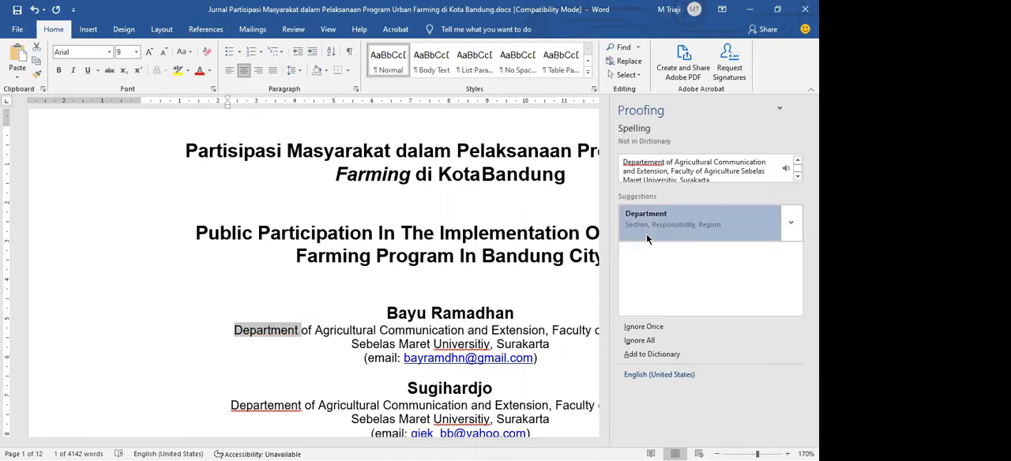
Correct the remaining "Departement" and "Universitiy" misspellings in the authors' affiliations to "Department" and "University"
click(681, 229)
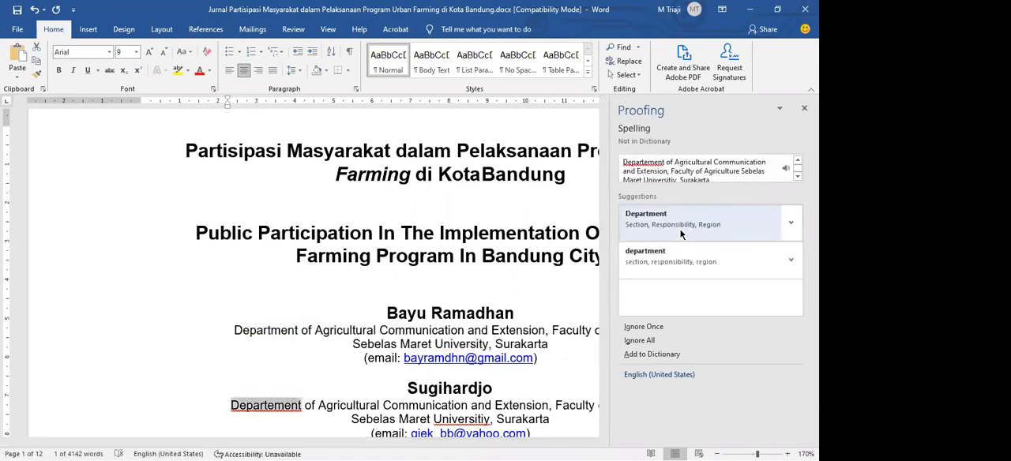
click(680, 229)
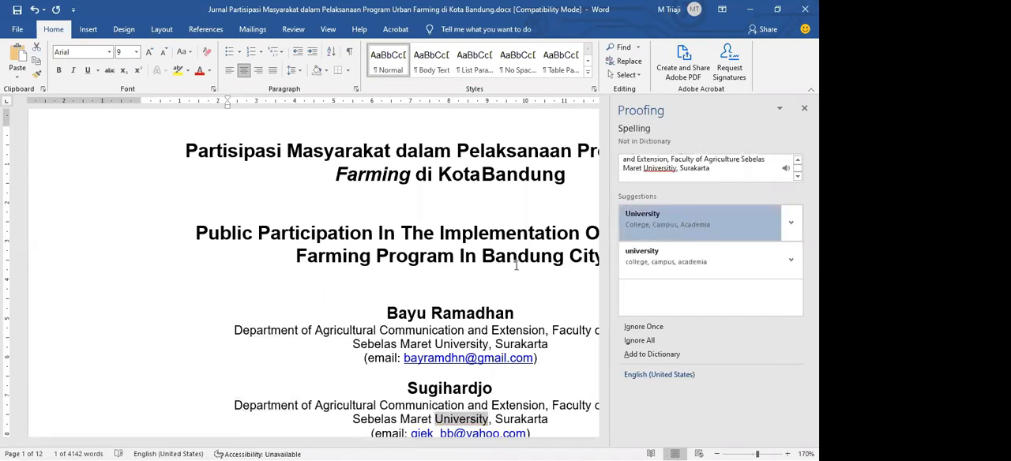
click(677, 219)
click(674, 228)
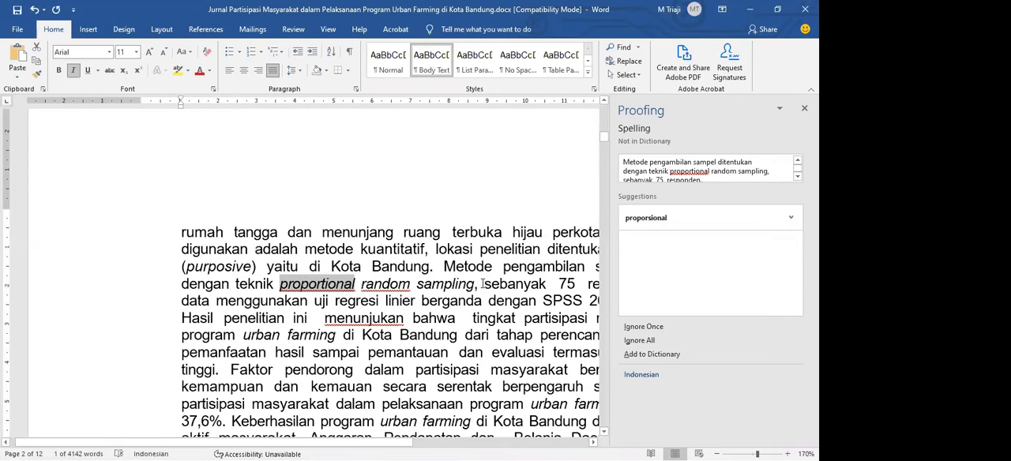
Set the proofing language of "proportional random sampling" to English (United States) and continue checking the rest of the document
drag(484, 286, 298, 288)
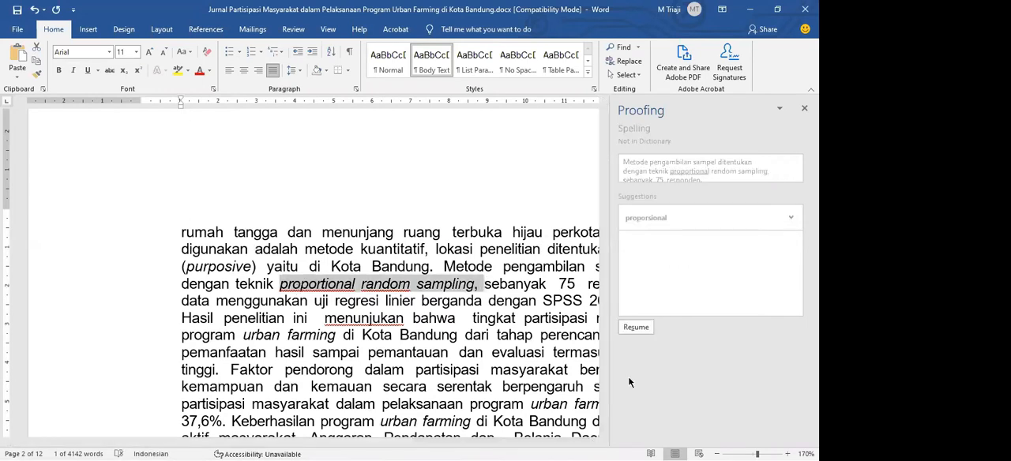
click(163, 451)
double_click(411, 213)
click(630, 328)
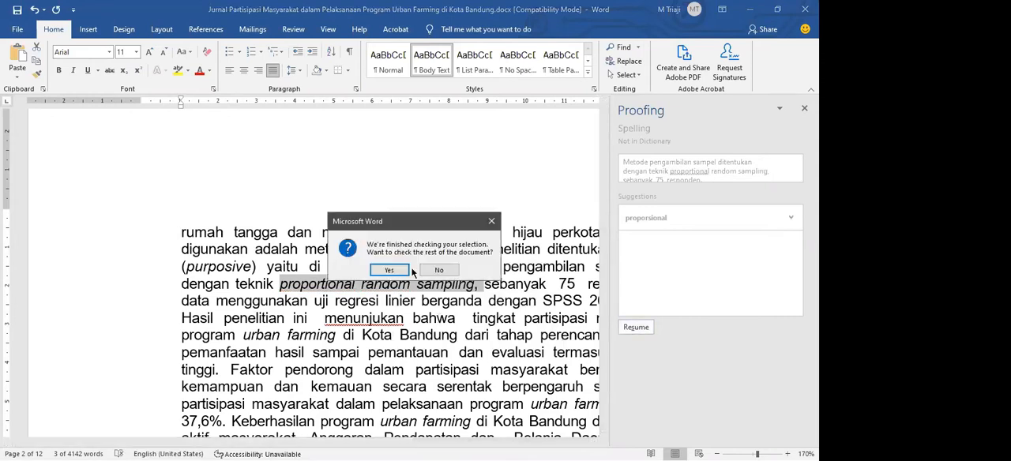
click(390, 270)
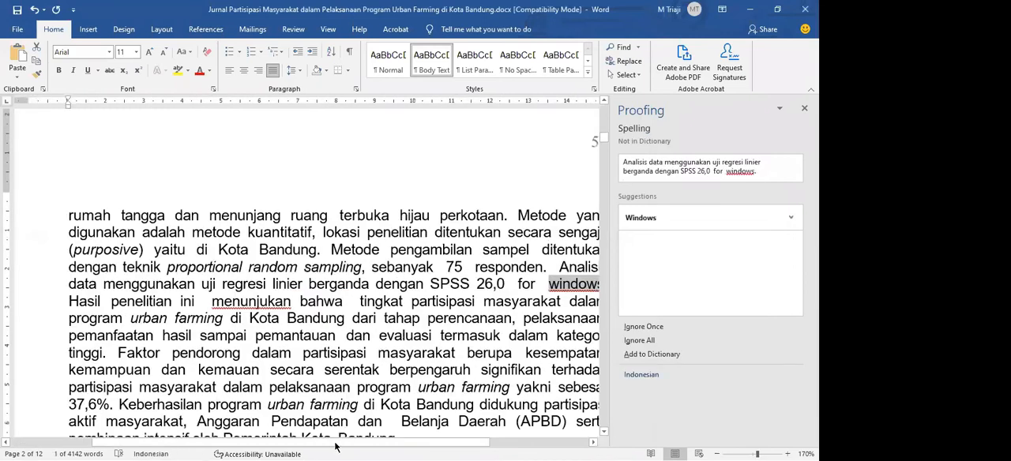
Italicize "for windows." after "SPSS 26,0", set its proofing language to English (United States), and continue the spelling check
drag(369, 444, 402, 399)
drag(570, 290, 467, 285)
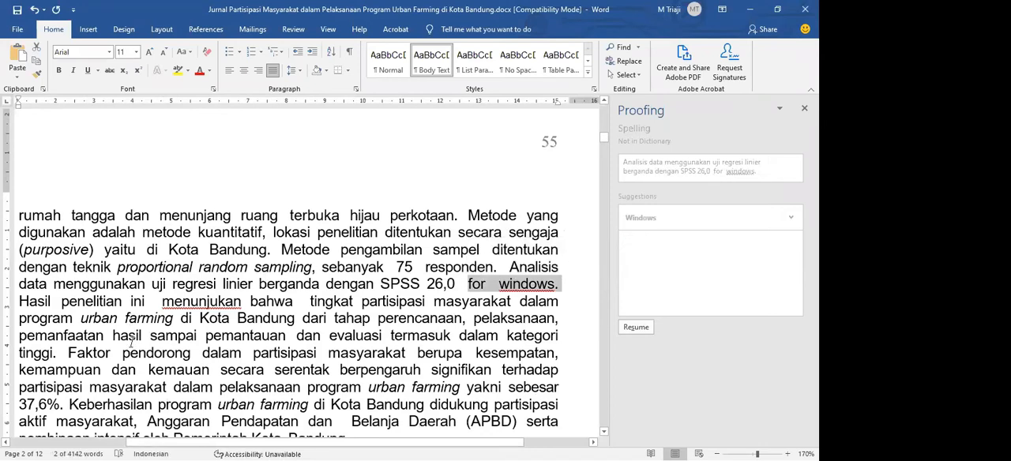
key(ctrl+i)
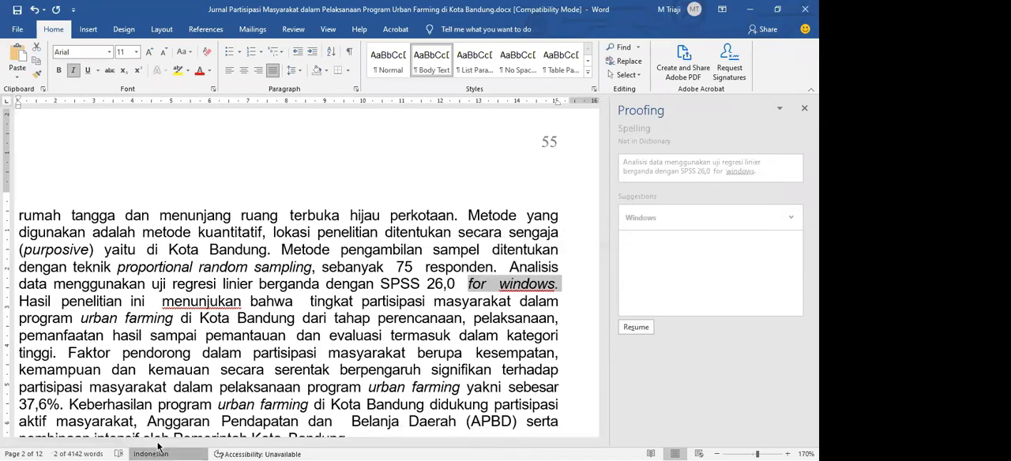
click(158, 449)
click(442, 211)
click(481, 344)
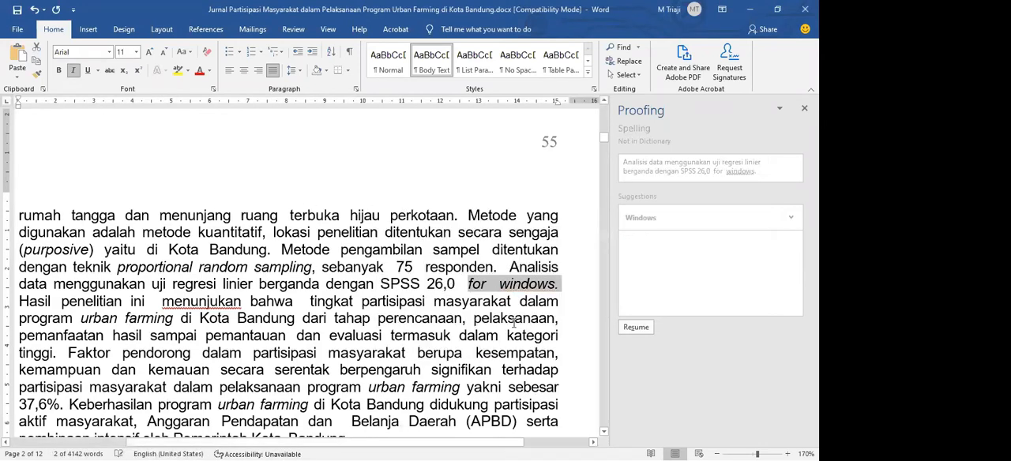
click(626, 332)
click(389, 270)
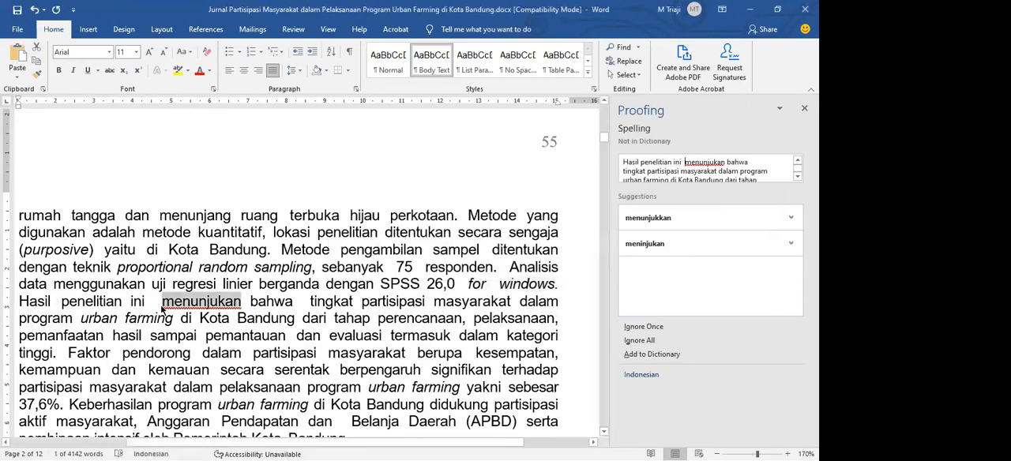
Replace the flagged word "menunjukan" in the Indonesian abstract with the suggestion "menunjukkan"
drag(348, 444, 324, 441)
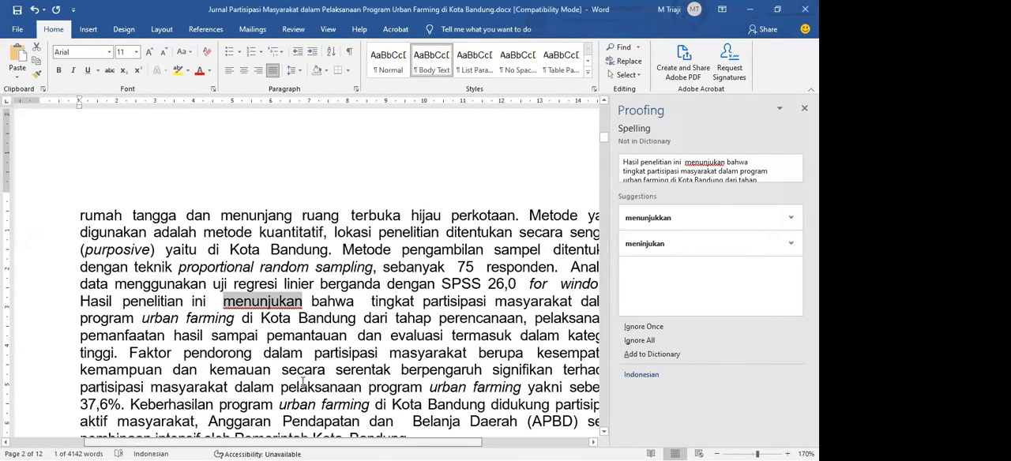
click(679, 218)
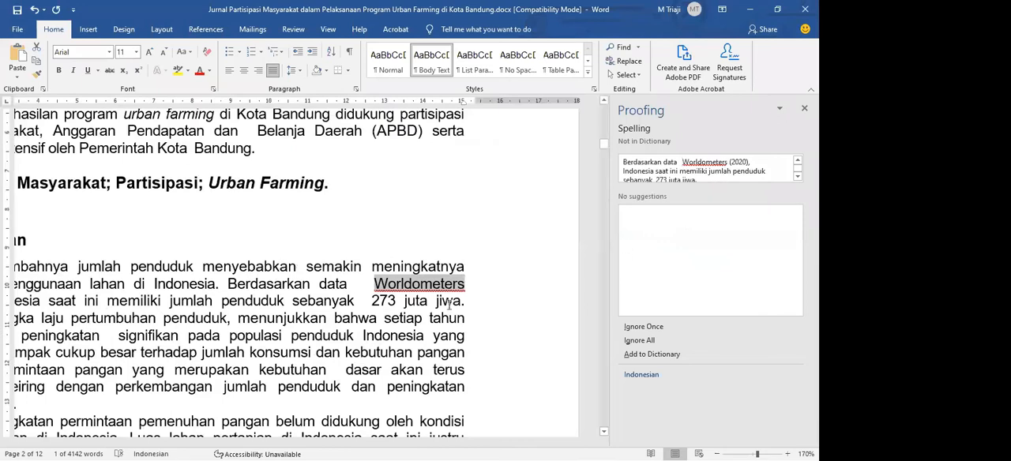
Remove the extra spaces before "Worldometers" in the first Pendahuluan paragraph and ignore that word once in the spelling check
drag(324, 442, 297, 443)
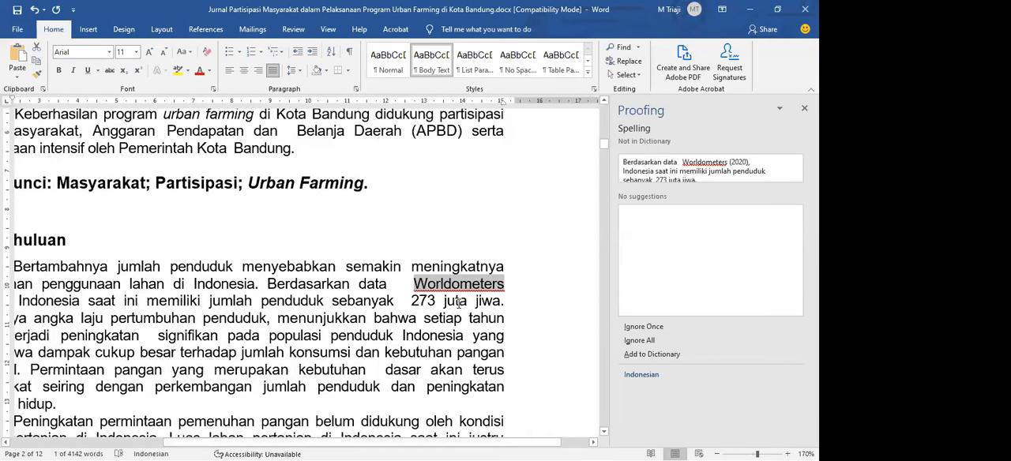
drag(463, 286, 408, 287)
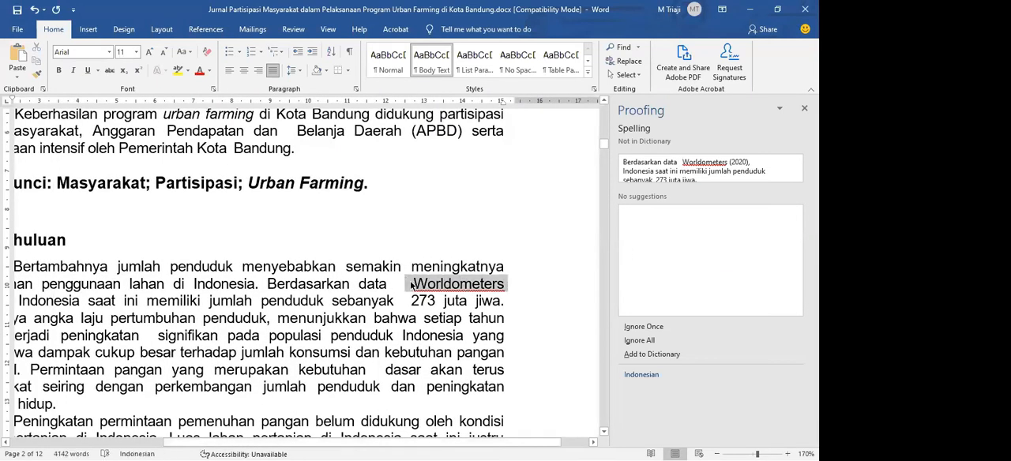
click(411, 286)
key(BackSpace)
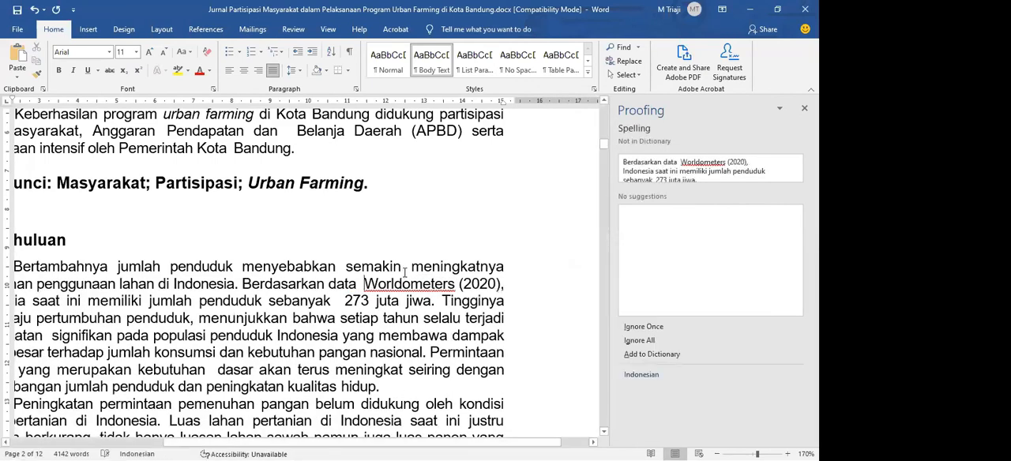
key(BackSpace)
click(105, 452)
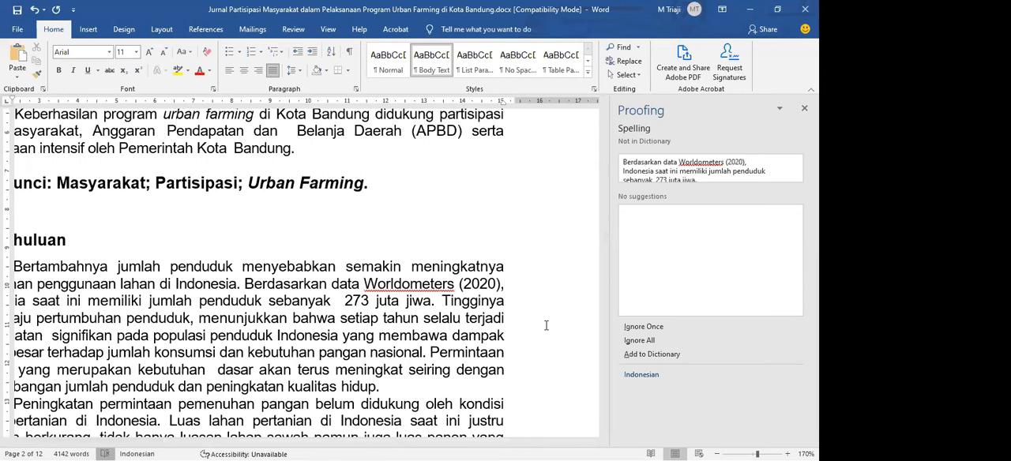
click(107, 452)
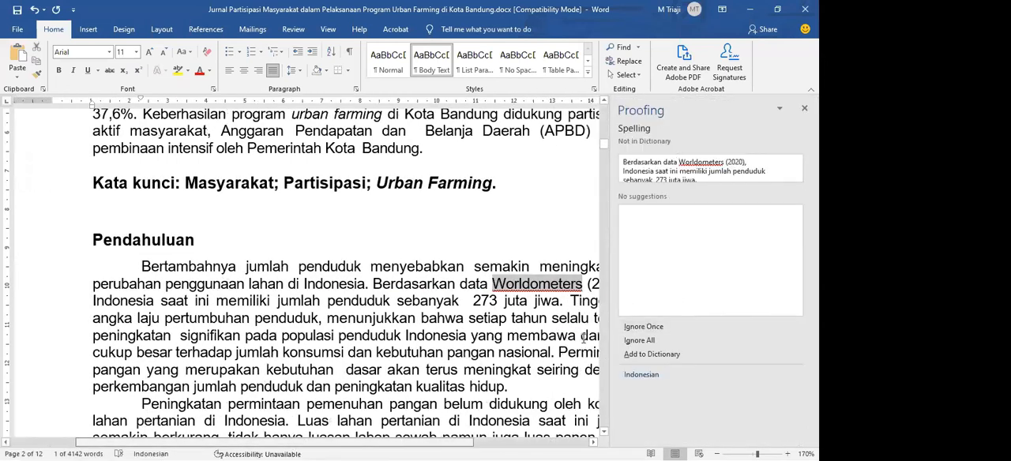
click(638, 330)
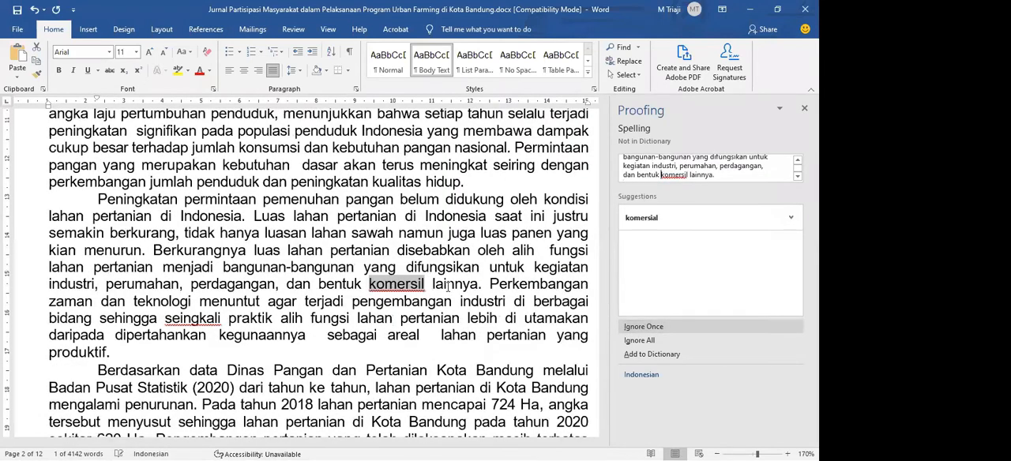
Ignore the flagged word "komersil" in the second Pendahuluan paragraph and continue the spelling check
mouse_move(428, 285)
mouse_down()
mouse_move(367, 281)
mouse_move(417, 294)
mouse_up()
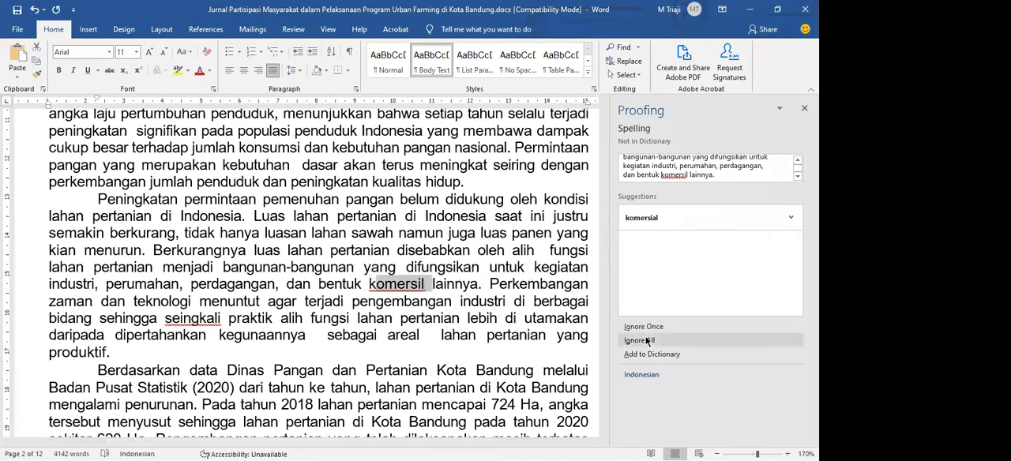
drag(430, 287, 367, 282)
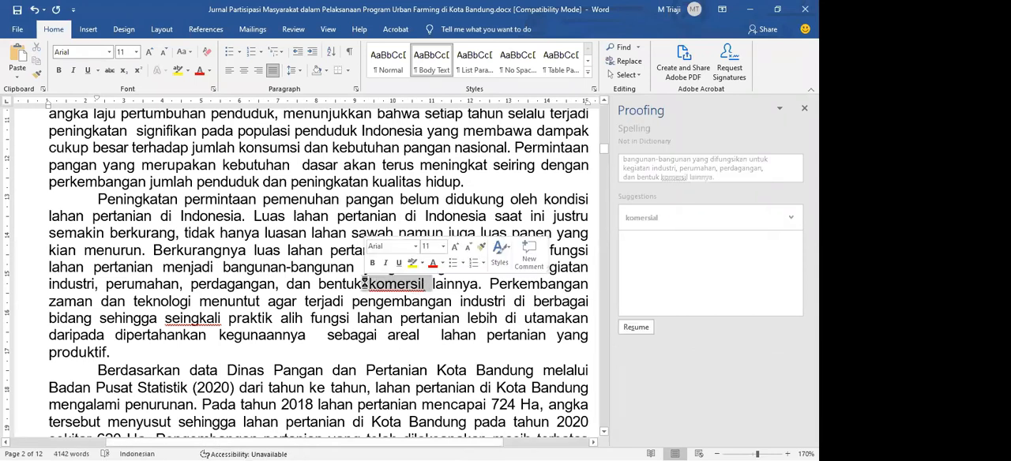
click(649, 329)
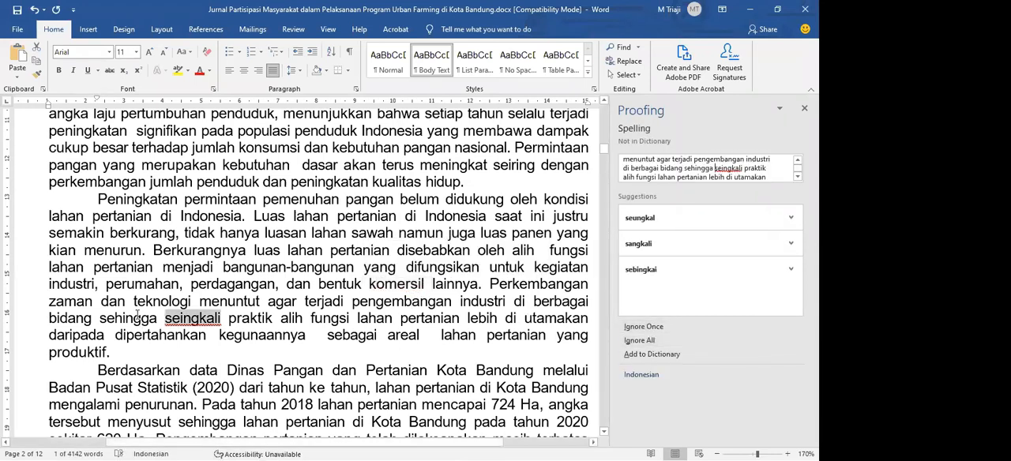
Correct "seingkali" to "seringkali" directly in the second Pendahuluan paragraph
drag(165, 319, 216, 318)
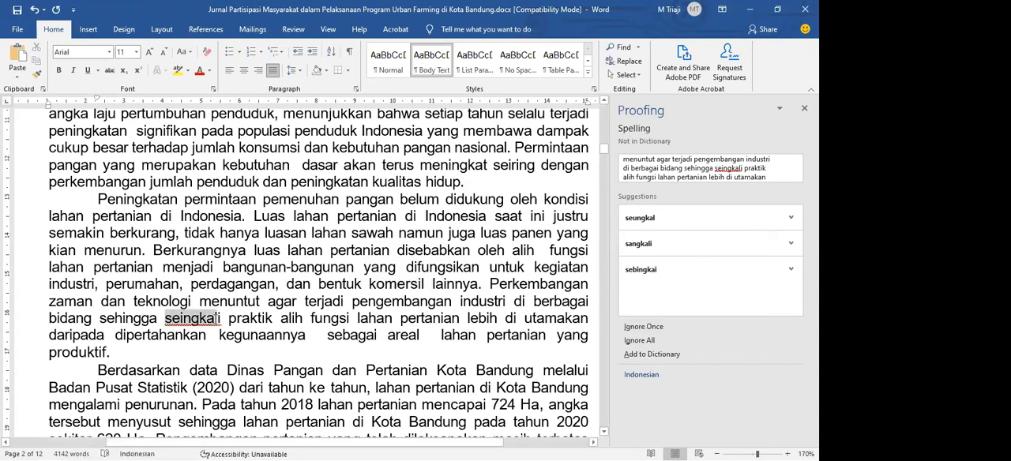
click(182, 319)
double_click(180, 319)
click(179, 319)
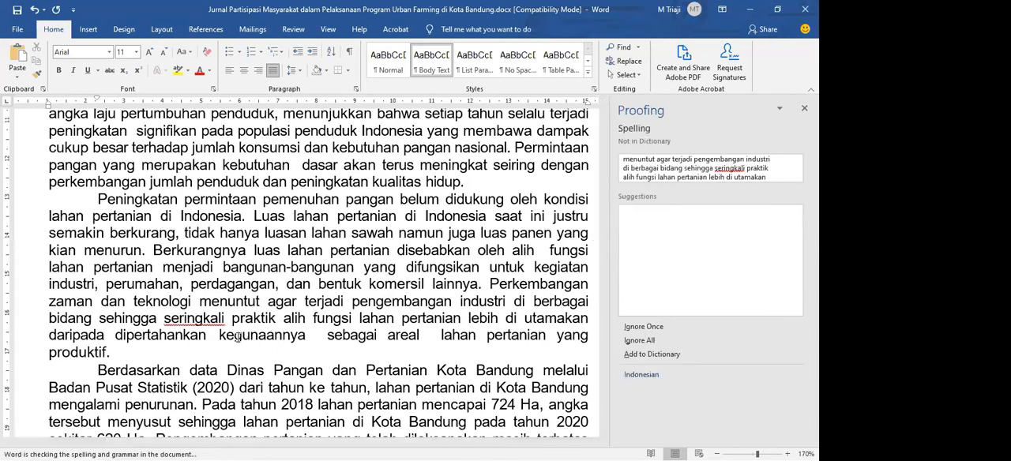
Recheck the corrected word "seringkali" in the second Pendahuluan paragraph and ignore it once in the spelling check
text(r)
double_click(158, 316)
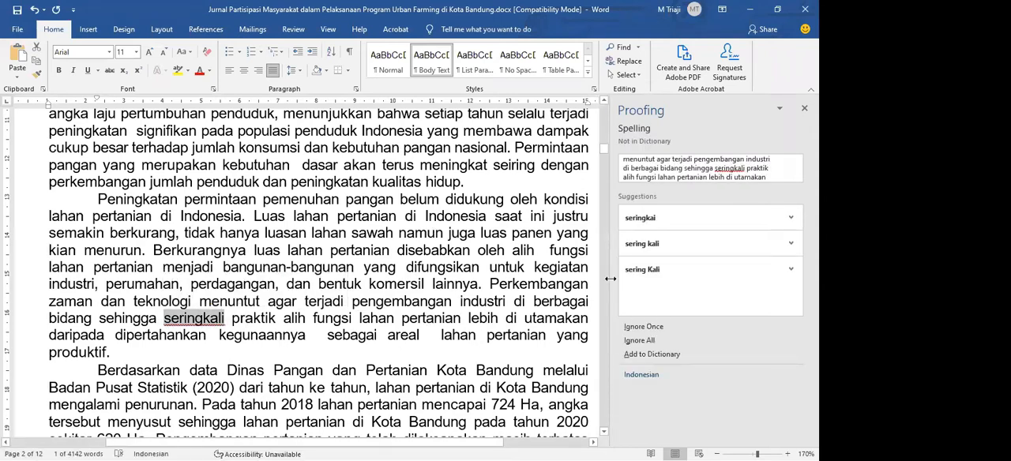
click(628, 327)
Replace the flagged words "mensejahterakan" and "masyakarat" with the suggestions "menyejahterakan" and "masyarakat"
click(495, 289)
drag(480, 285, 587, 288)
click(592, 286)
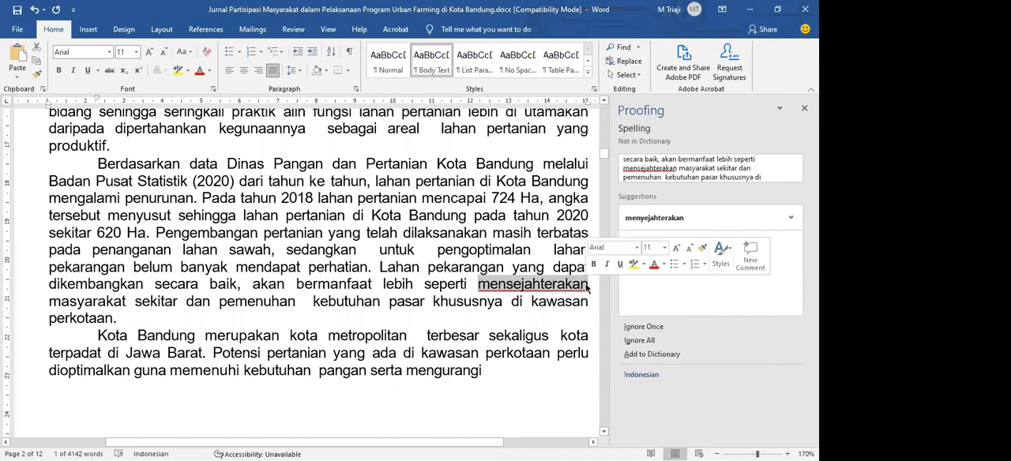
click(588, 286)
mouse_move(589, 286)
mouse_down()
mouse_move(488, 285)
mouse_move(589, 286)
mouse_up()
click(485, 285)
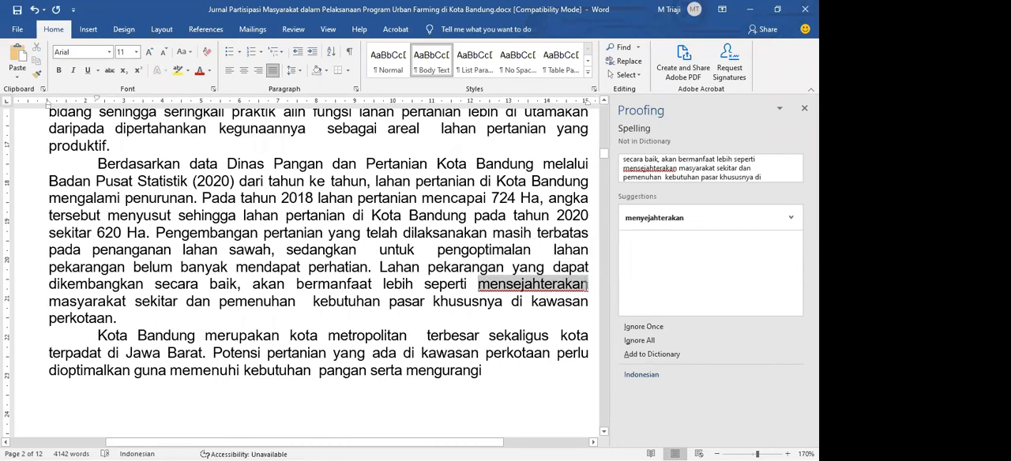
click(655, 218)
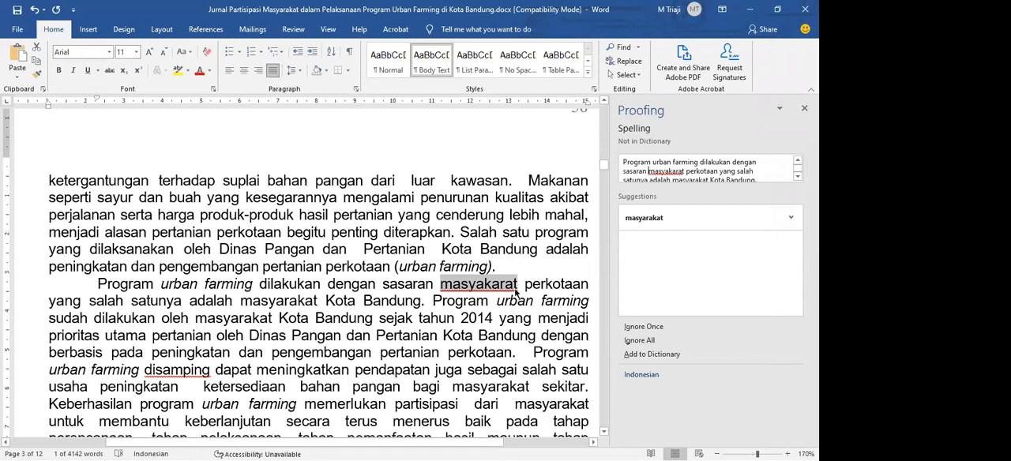
click(655, 222)
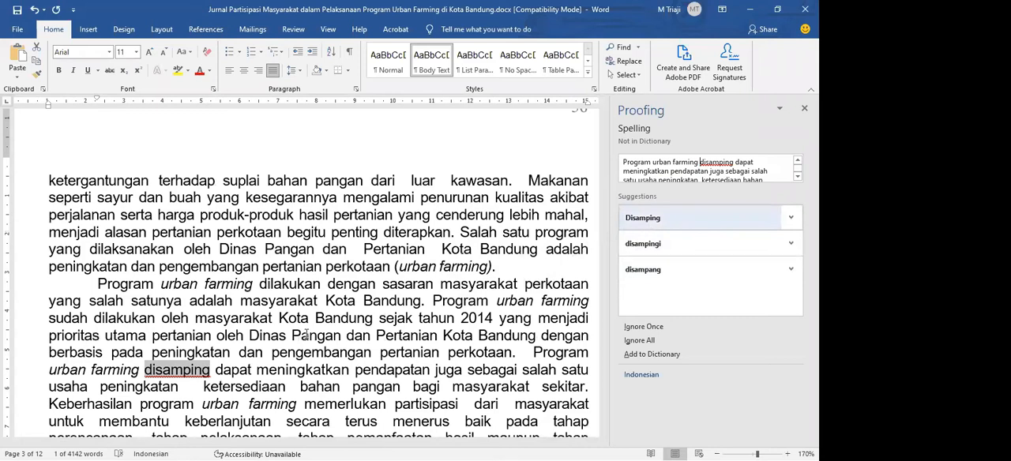
Split the flagged word "disamping" into "di samping" directly in the paragraph about the urban farming program
click(155, 369)
drag(192, 371, 143, 370)
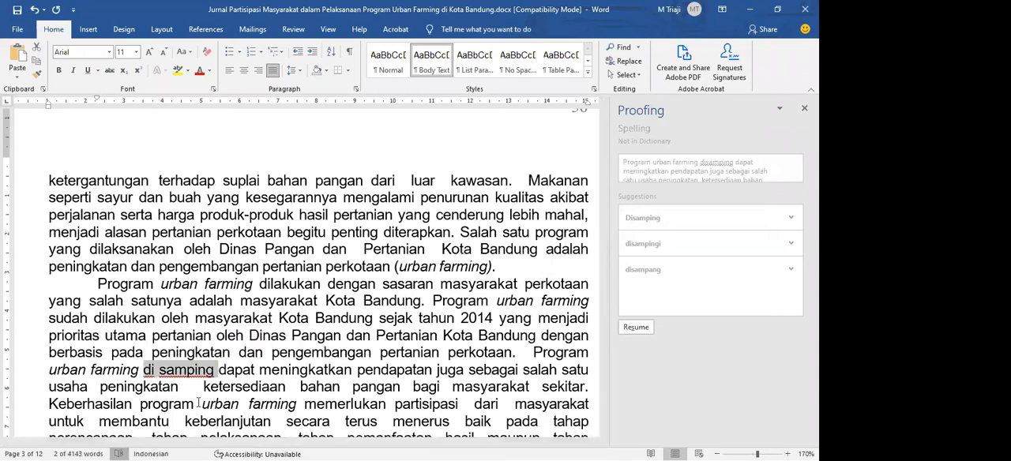
click(160, 452)
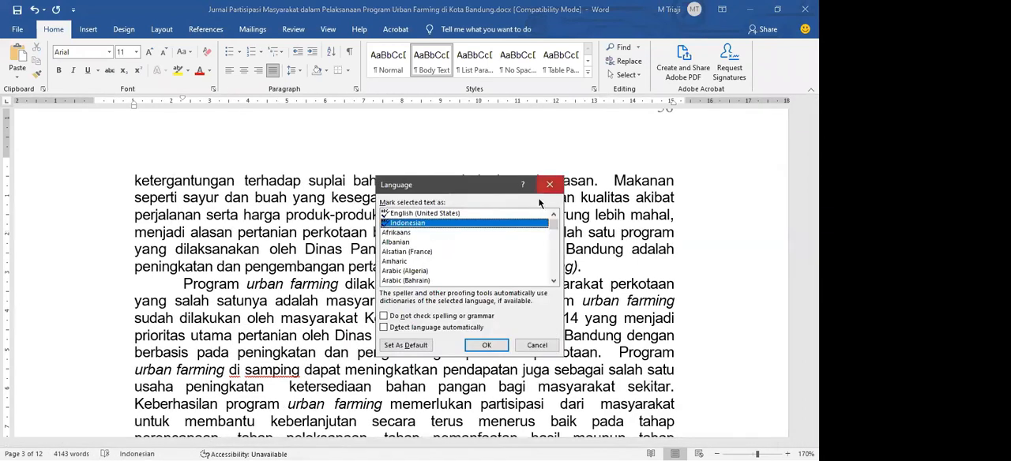
click(550, 185)
Set the proofing language of "di samping" to Indonesian and continue the spelling check through the rest of the document
drag(305, 370, 229, 370)
click(150, 454)
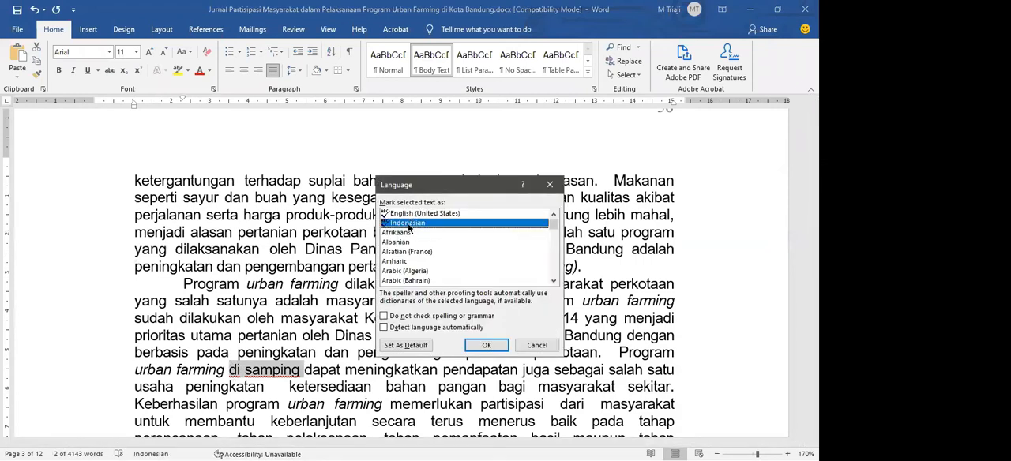
key(Return)
click(119, 454)
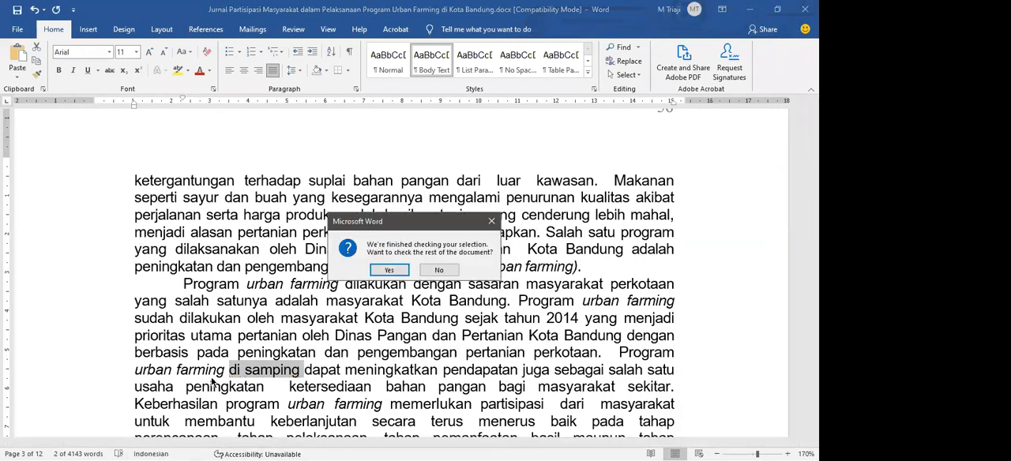
click(394, 271)
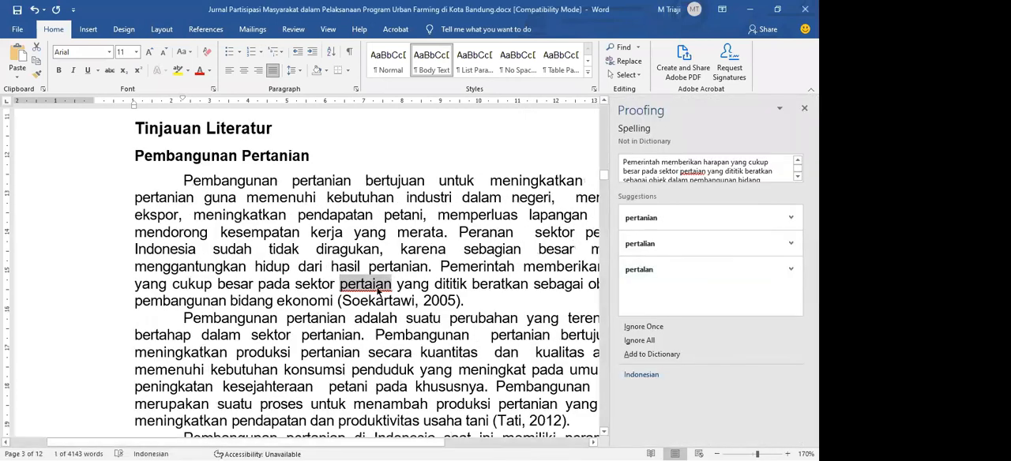
Replace "pertaian" with "pertanian" and "Kementrian" with "Kementerian", ignoring the flagged author name and "al" in the citations once
click(660, 220)
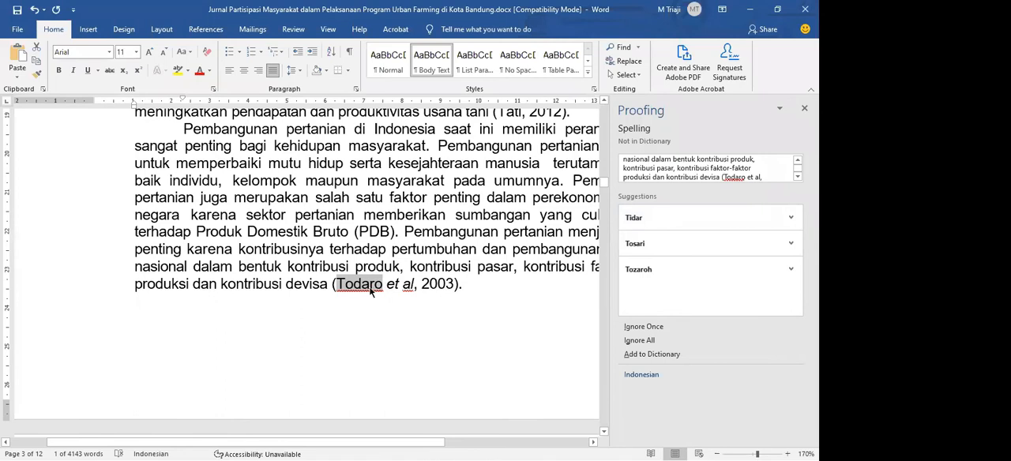
click(632, 330)
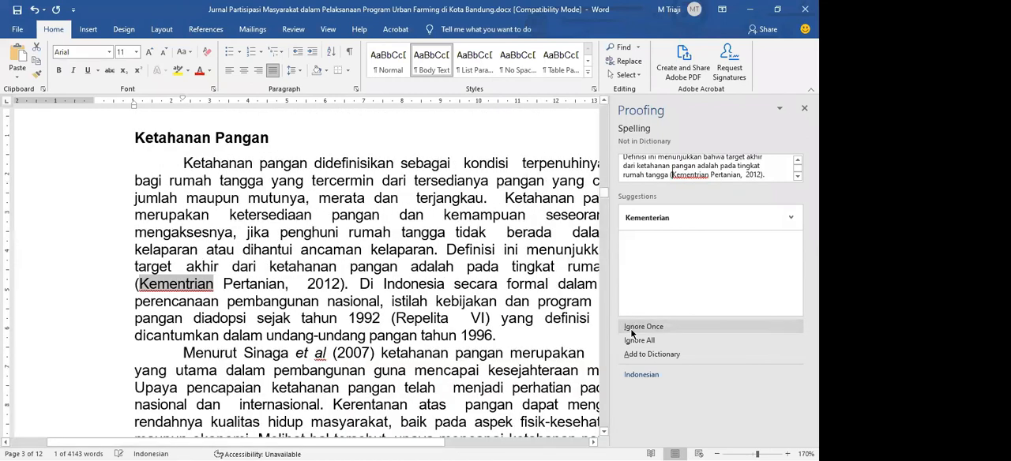
click(660, 226)
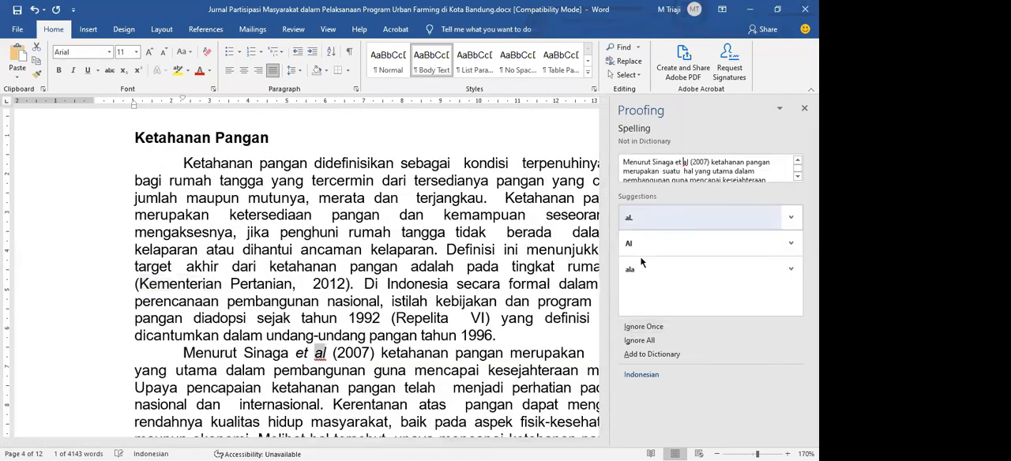
click(641, 327)
click(641, 327)
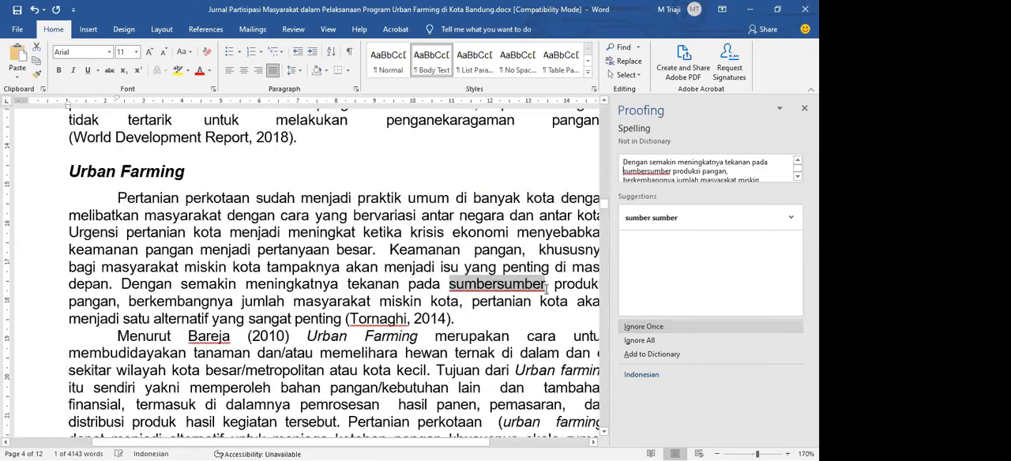
Correct "sumbersumber" to "sumber-sumber" in the Urban Farming section and set its proofing language to Indonesian
click(498, 285)
text(-)
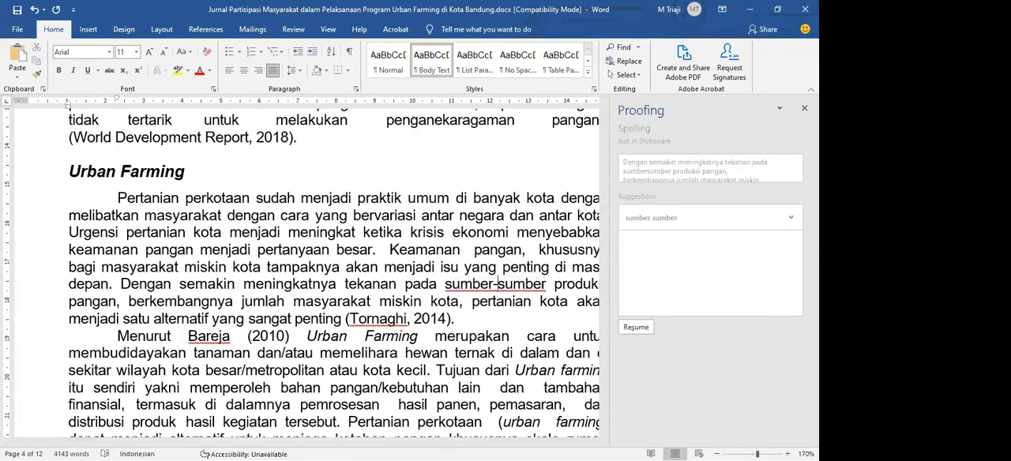
drag(545, 284, 446, 284)
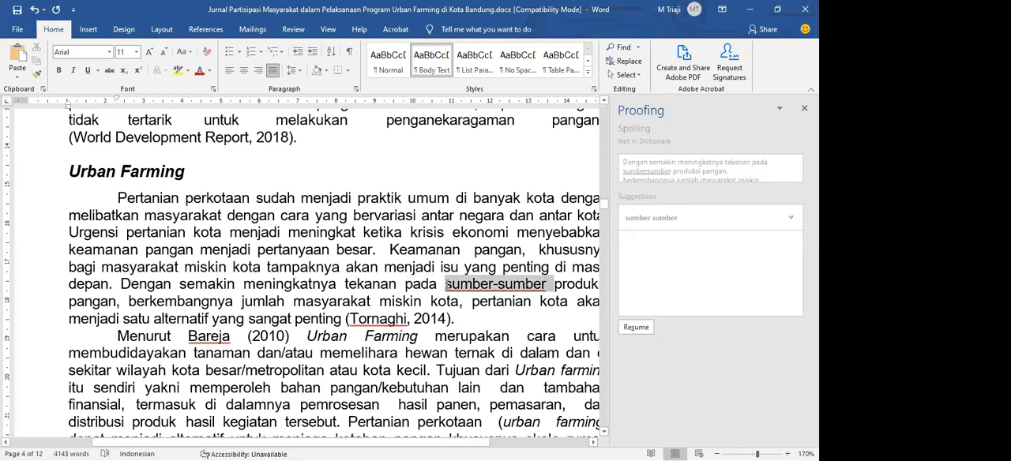
click(120, 454)
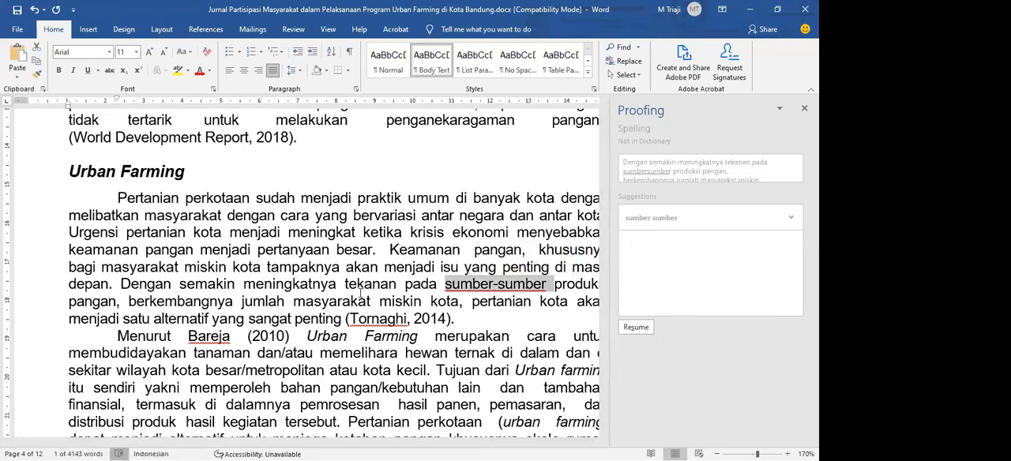
drag(614, 285, 511, 284)
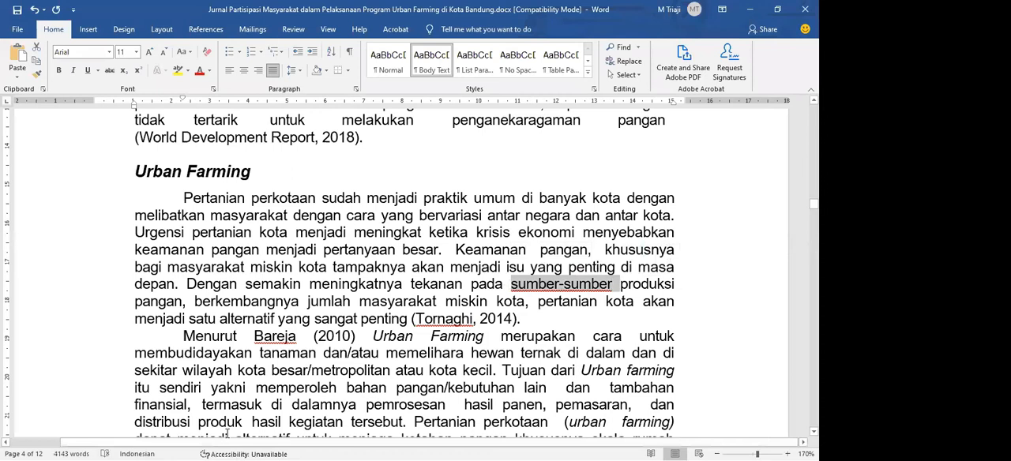
click(150, 454)
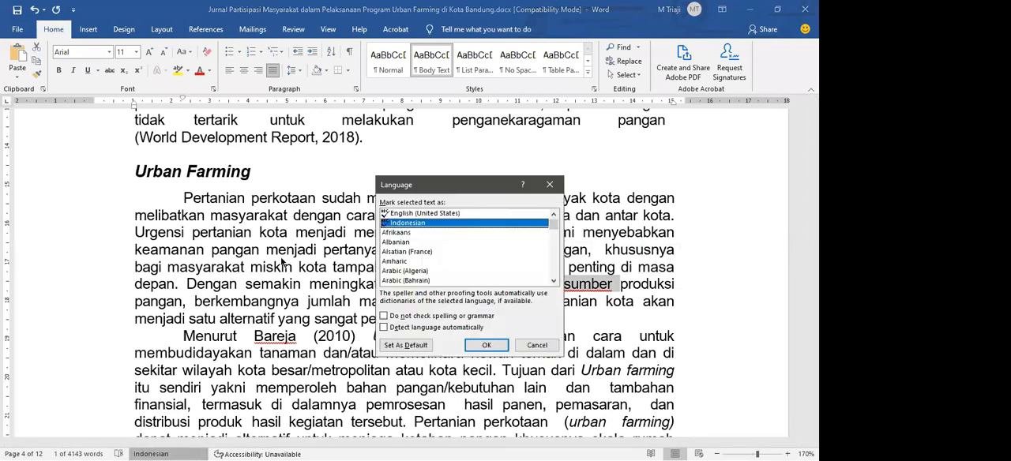
double_click(399, 223)
Continue checking the rest of the document and ignore the flagged cited author names in the Urban Farming section once
click(652, 329)
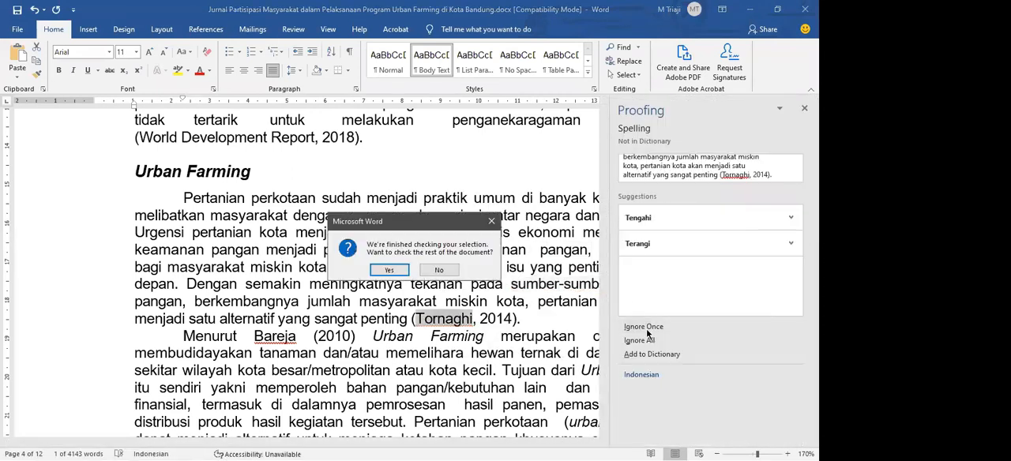
key(Return)
click(692, 331)
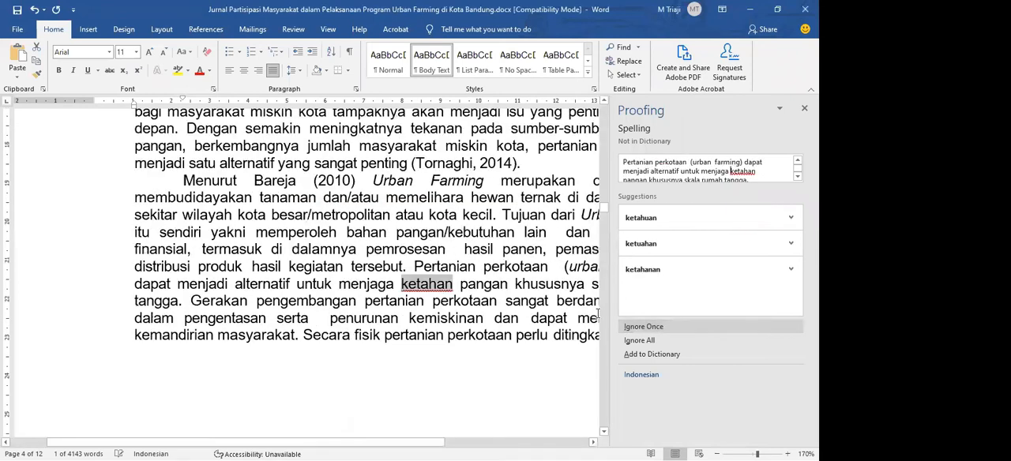
Correct "ketahan" to "ketahanan" directly in the second Urban Farming paragraph and select the corrected word
click(452, 286)
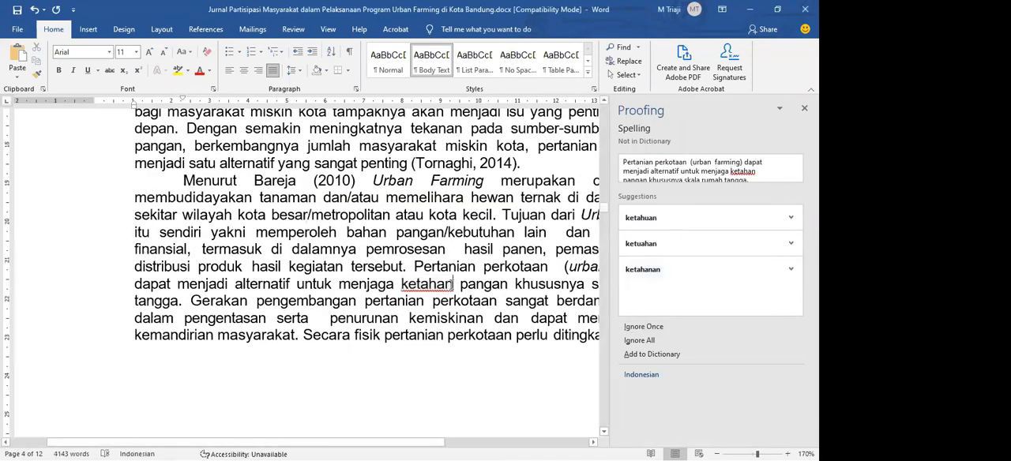
text(an)
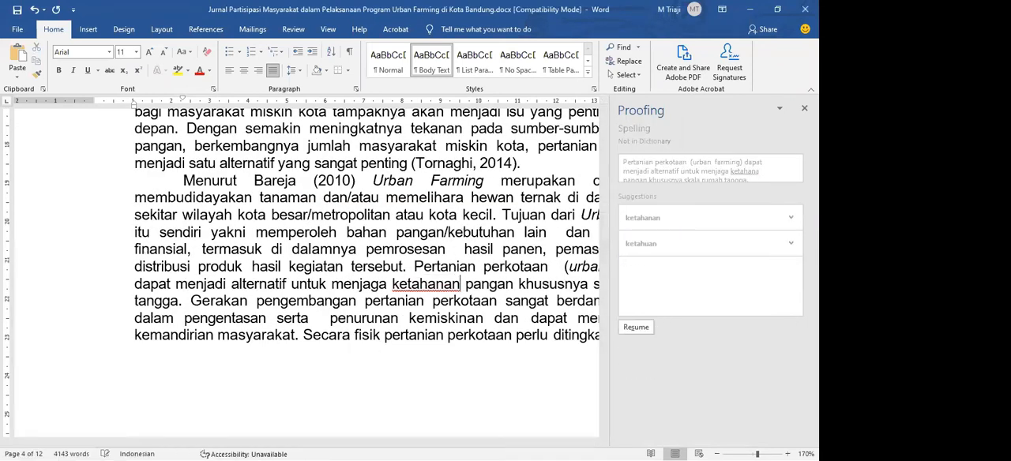
double_click(404, 285)
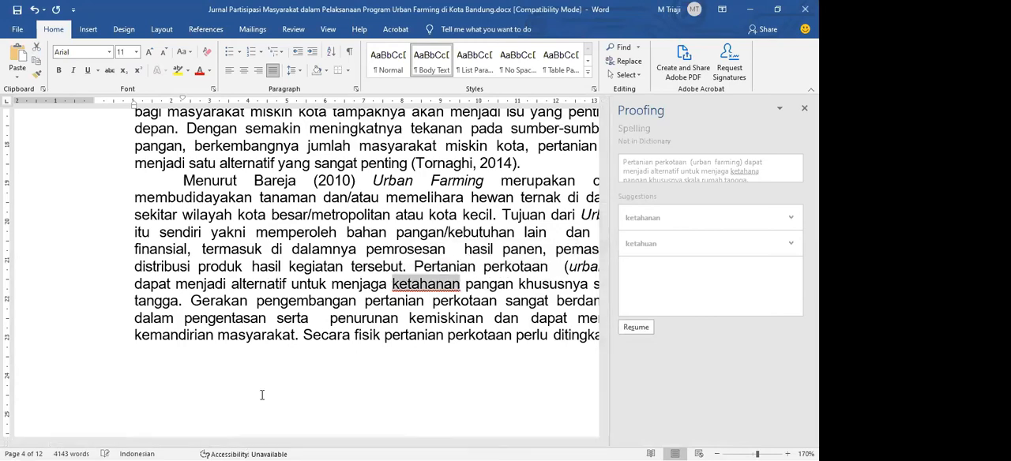
Look through the following pages, from Metode to Faktor Pendorong Partisipasi Masyarakat, for words marked as misspelled
scroll(291, 314, down, 6)
scroll(290, 313, down, 2)
ctrl+scroll(291, 314, down, 7)
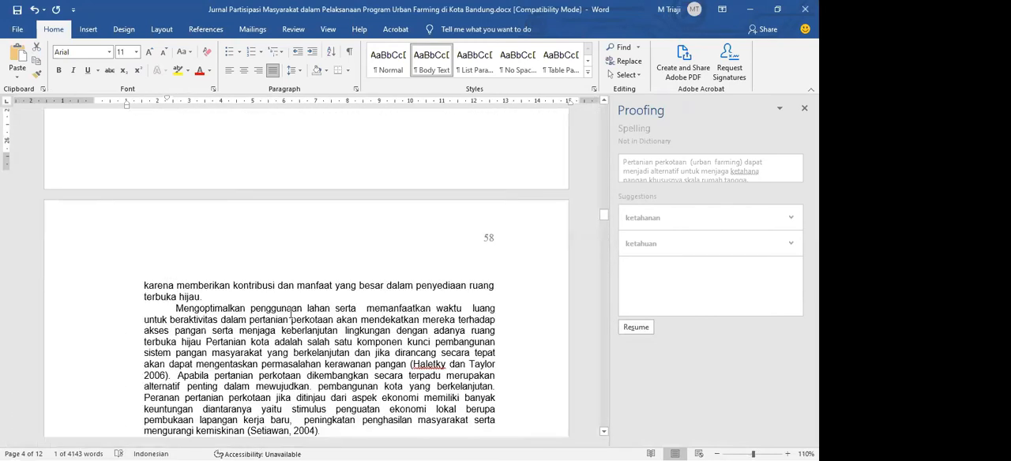
scroll(291, 313, down, 15)
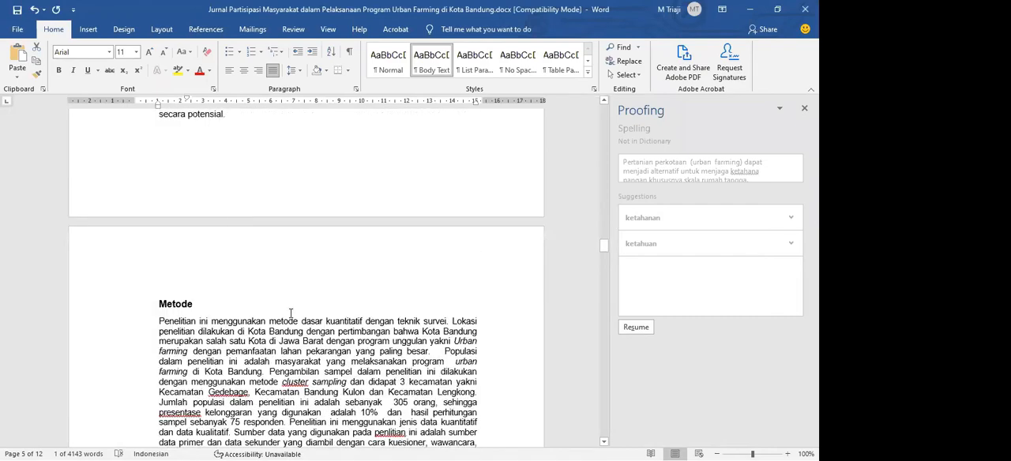
scroll(435, 291, down, 10)
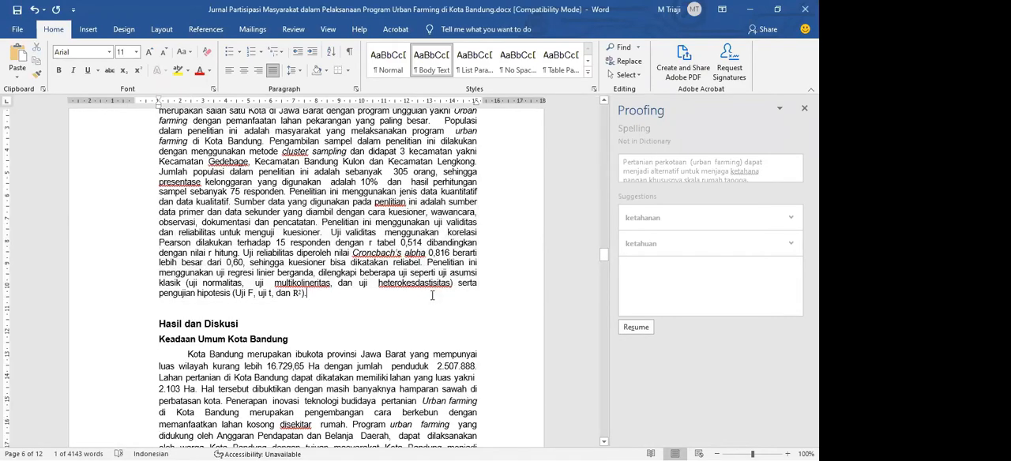
scroll(261, 447, down, 10)
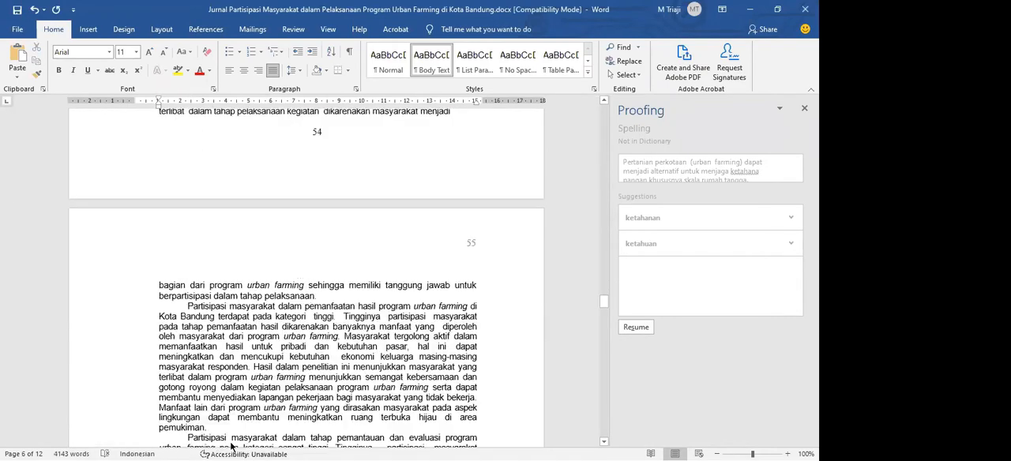
scroll(143, 447, down, 5)
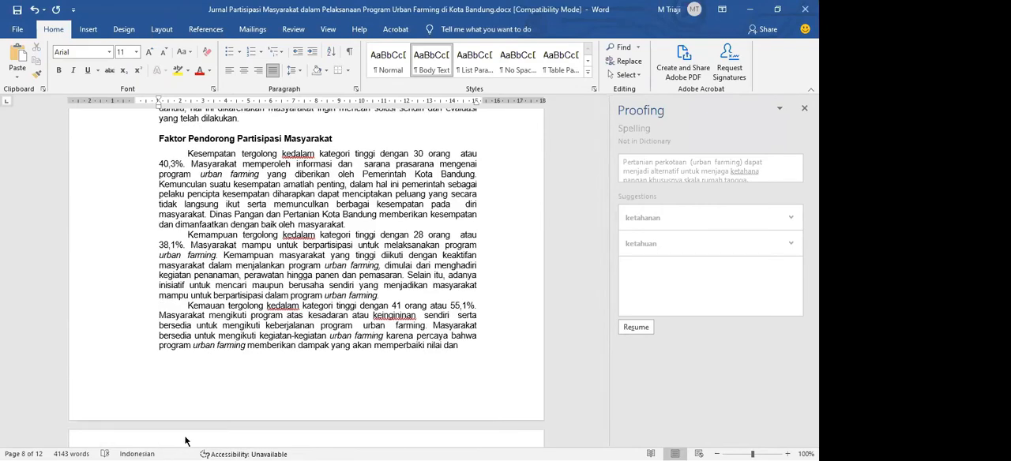
key(alt+Tab)
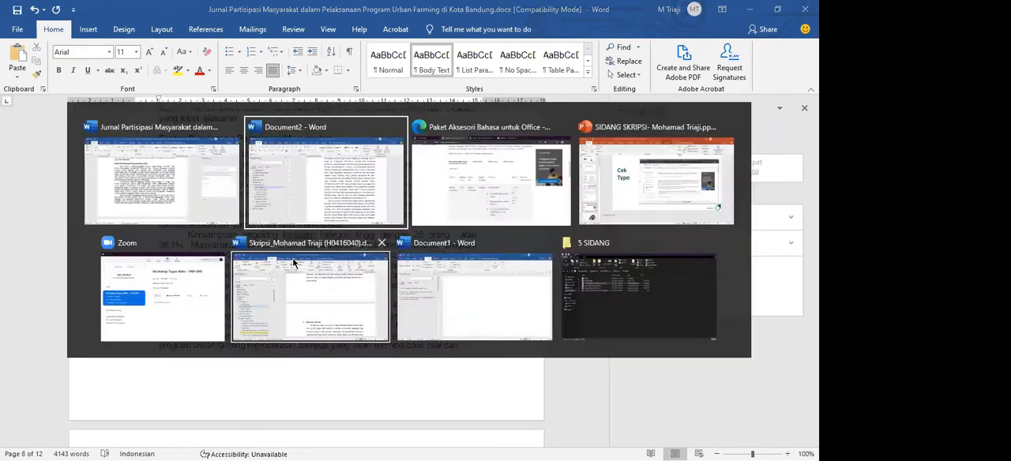
click(312, 277)
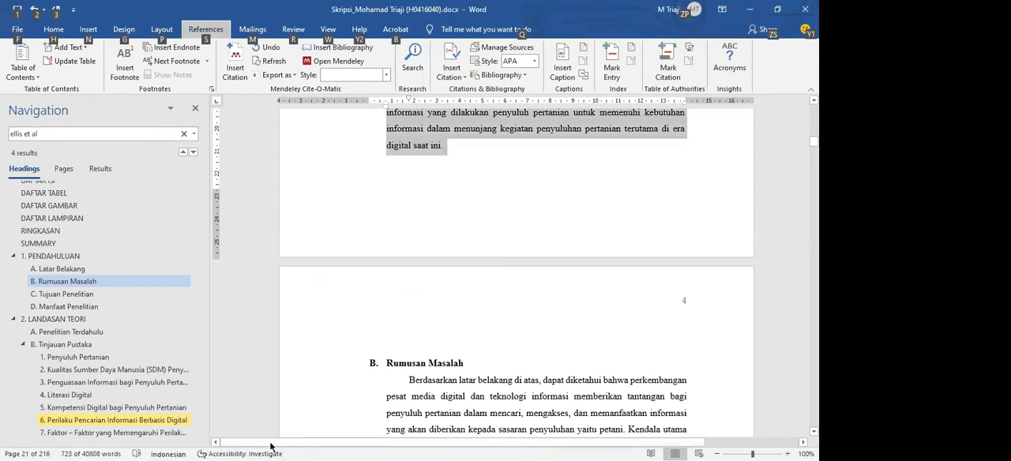
click(403, 344)
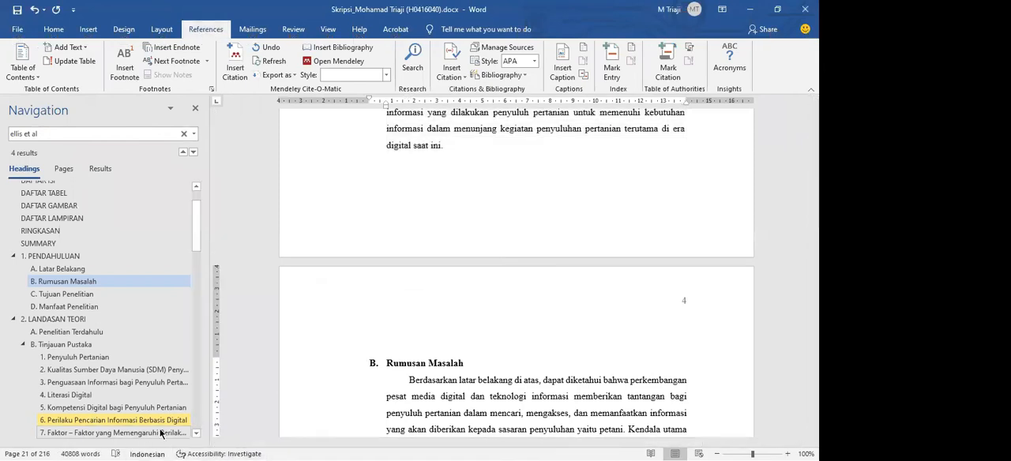
key(alt+Tab)
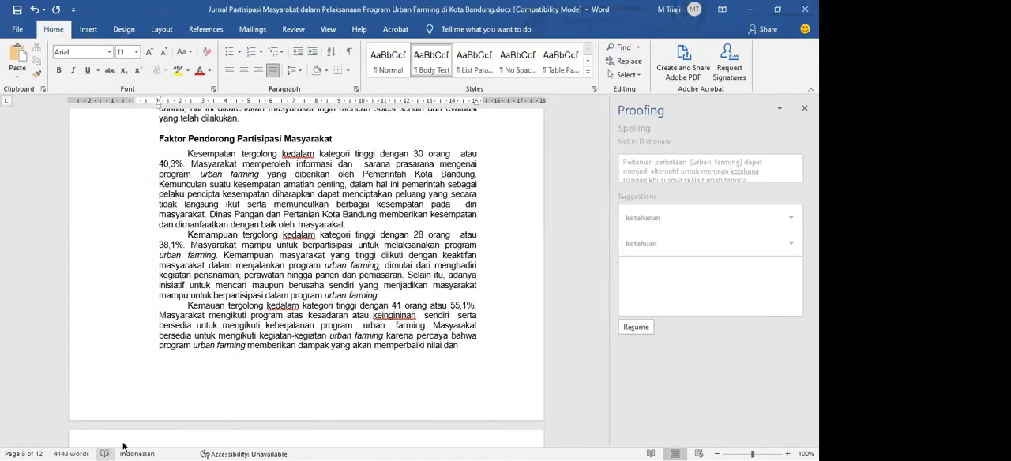
Resume the spelling check and ignore all occurrences of the words flagged from Metode through the tables to the reference list
click(105, 454)
click(105, 455)
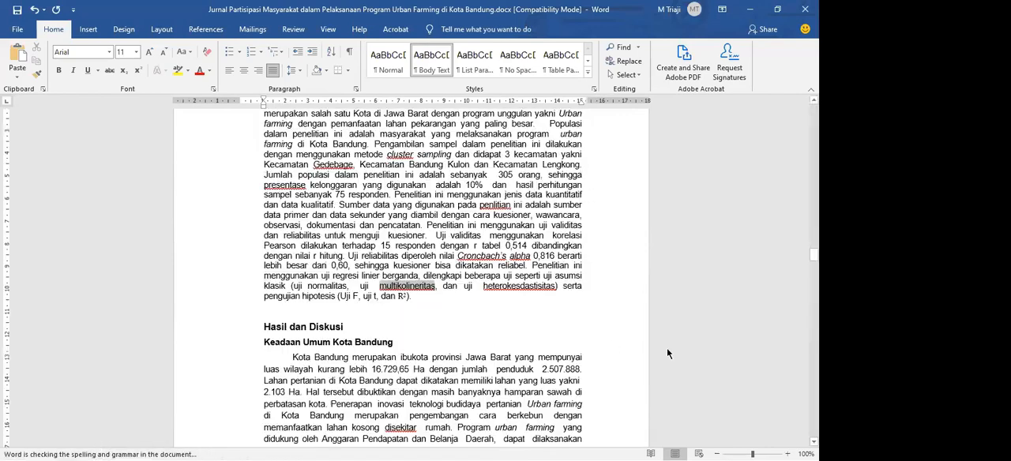
click(663, 340)
click(663, 340)
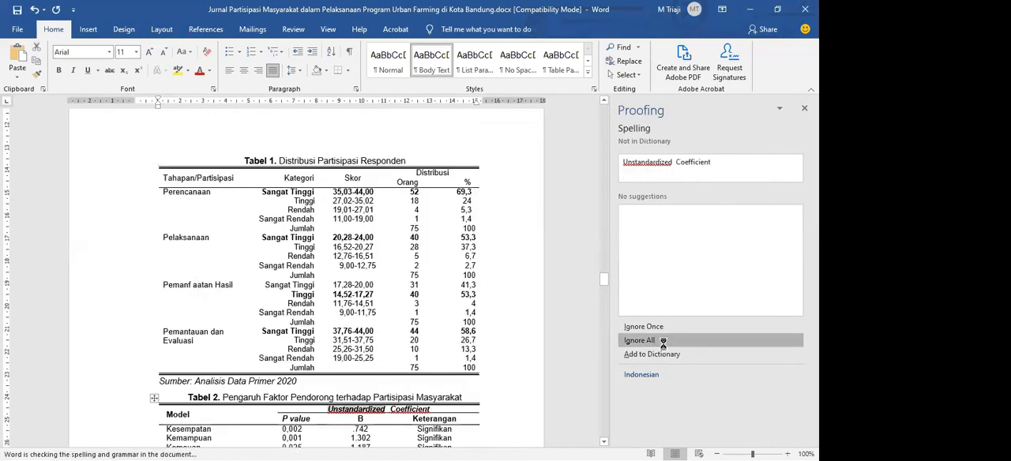
click(663, 341)
click(663, 340)
click(663, 341)
click(662, 341)
click(663, 340)
click(663, 341)
click(663, 340)
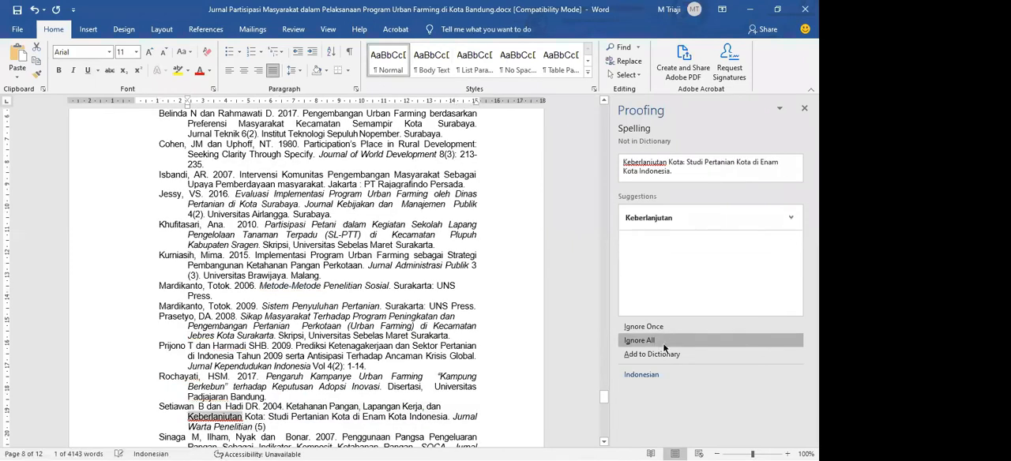
Ignore all occurrences of the remaining flagged words until the spelling check finishes, and dismiss the completion message
click(663, 343)
click(663, 343)
click(663, 343)
click(663, 343)
click(663, 342)
click(635, 343)
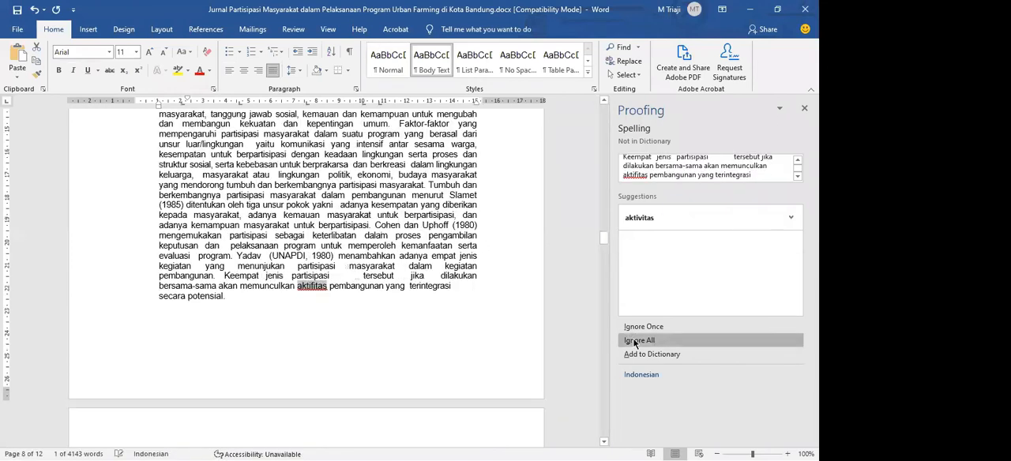
click(635, 343)
click(636, 343)
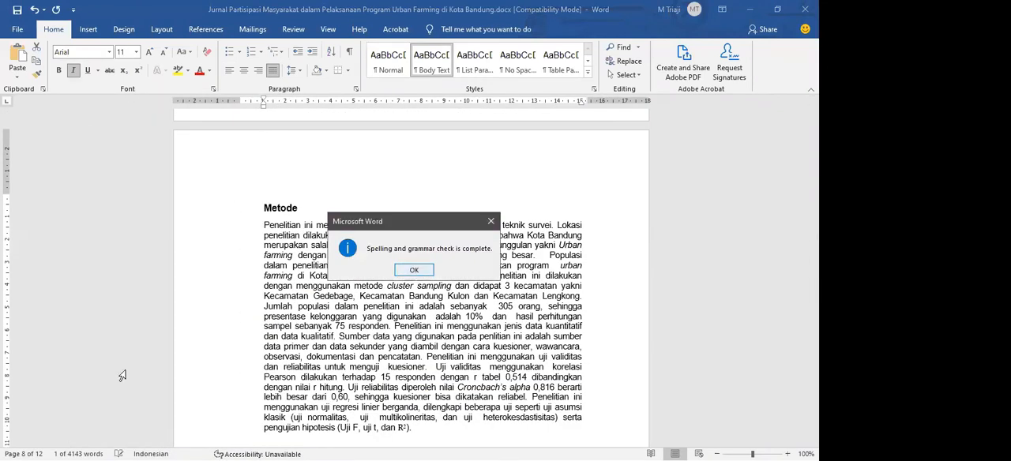
click(414, 271)
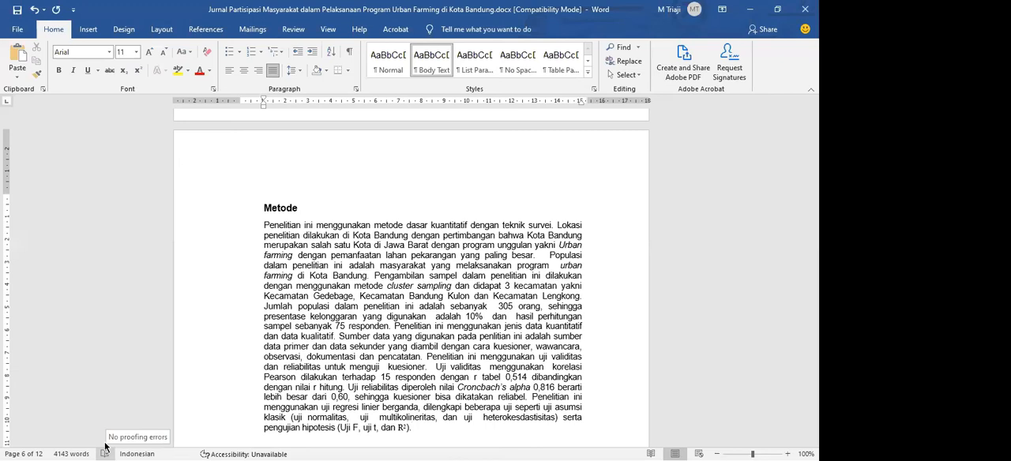
Examine the Metode section's paragraph for words still marked as misspelled
drag(241, 438, 253, 237)
click(277, 226)
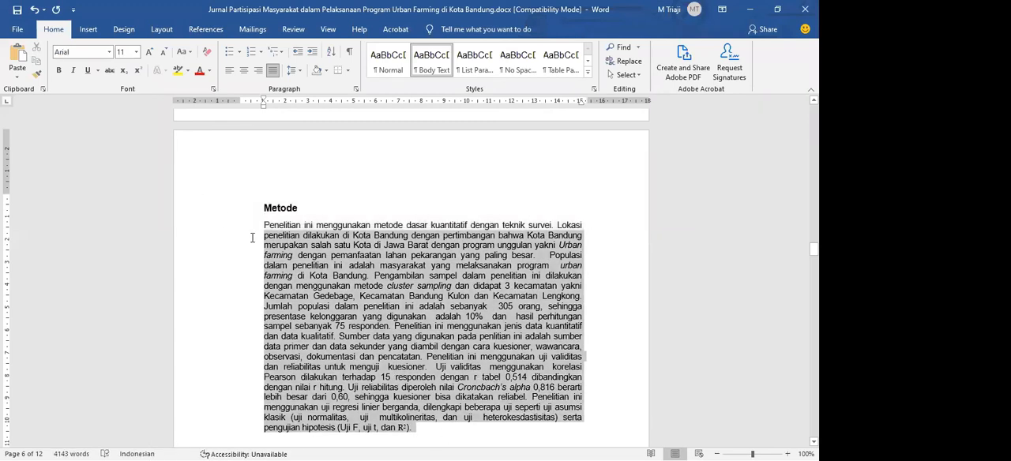
click(349, 262)
drag(316, 235, 468, 407)
click(468, 407)
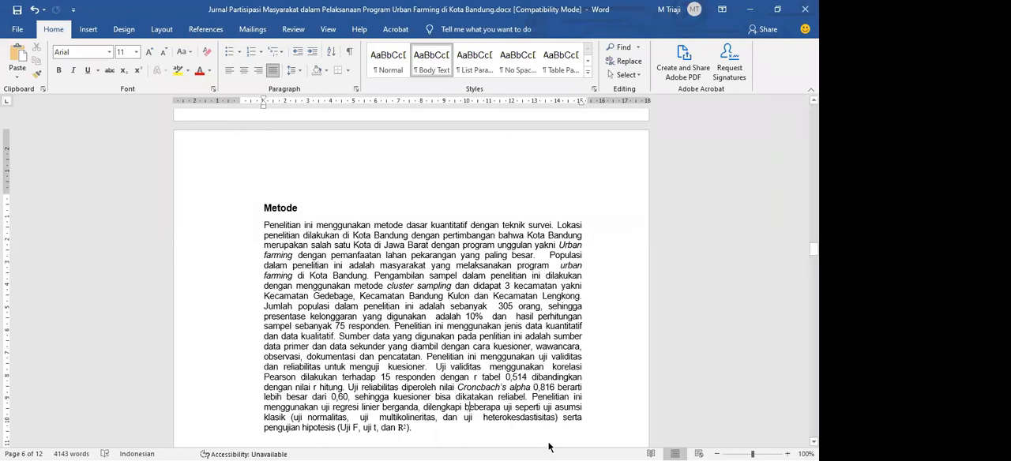
key(alt+Tab)
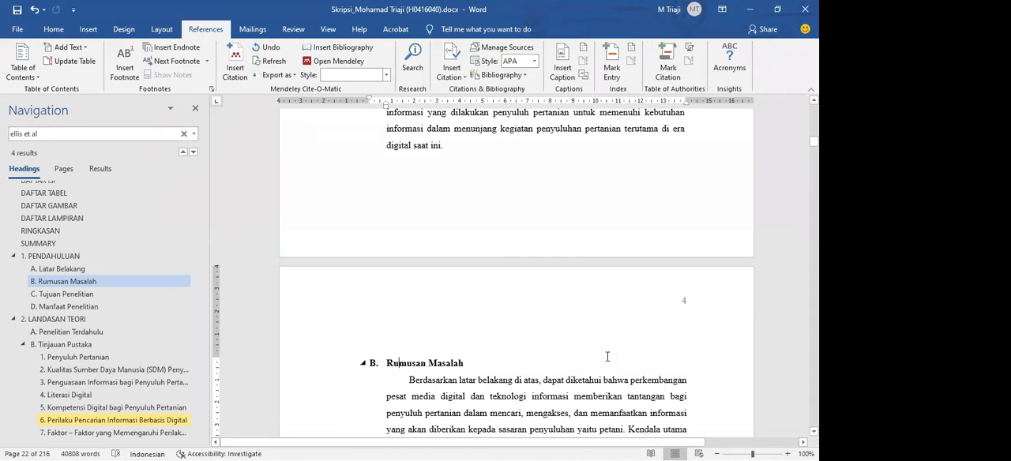
scroll(243, 259, down, 1)
key(alt+Tab)
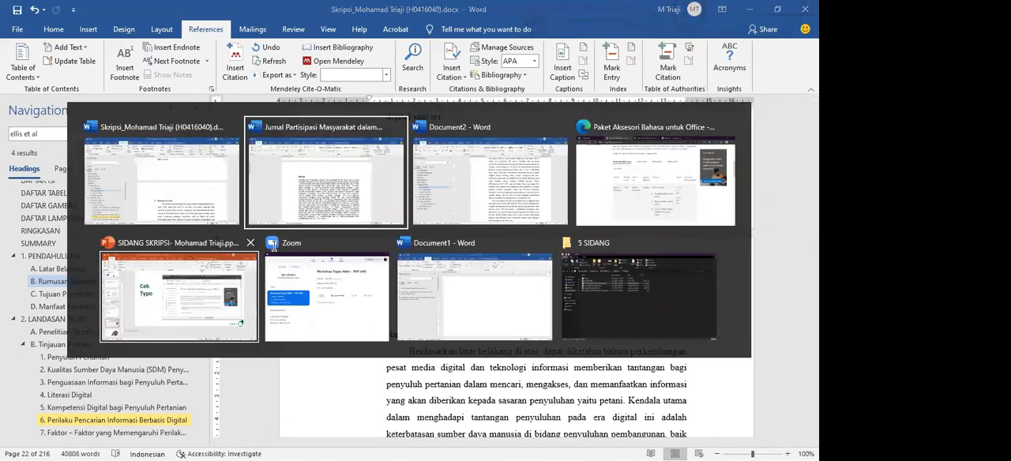
key(alt+Tab)
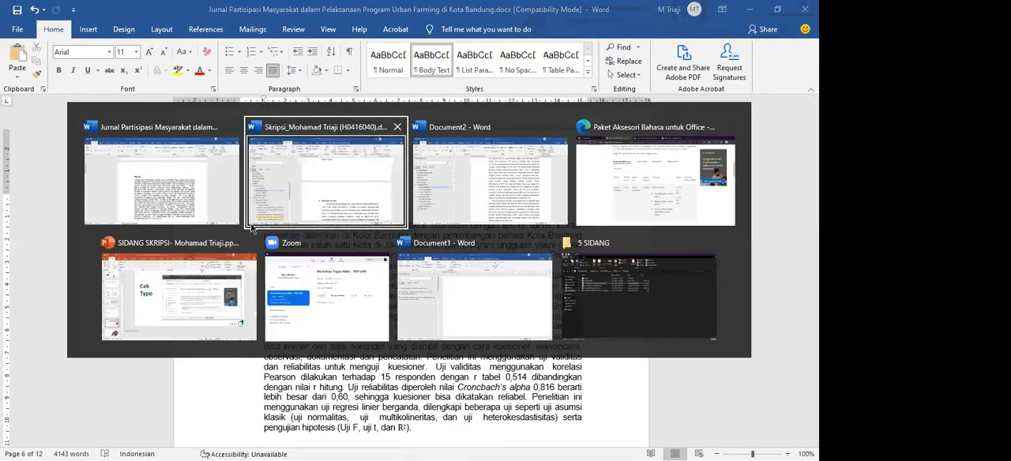
key(alt+Tab)
key(alt+Tab)
click(202, 279)
key(alt+Tab)
Look back through the article's earlier pages, from Ketahanan Pangan to the abstract, for remaining misspelling marks
scroll(308, 241, down, 15)
scroll(298, 248, up, 20)
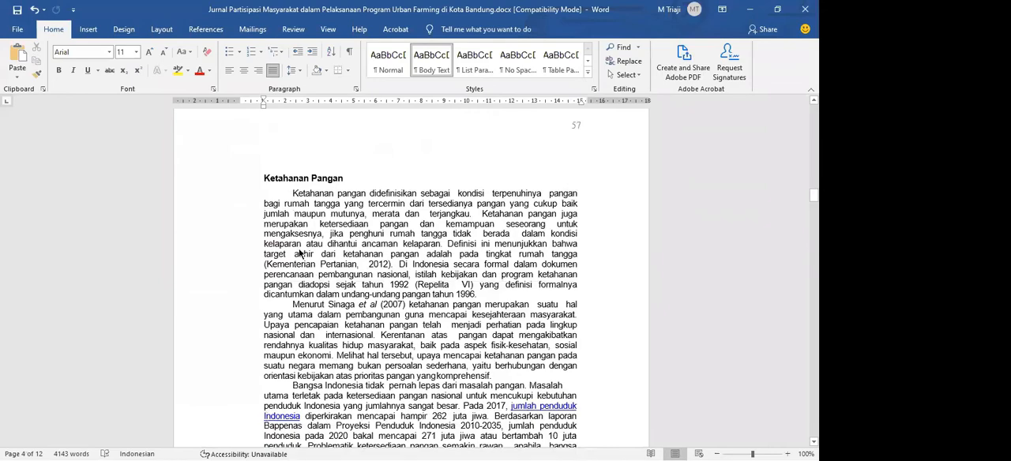
scroll(271, 272, up, 20)
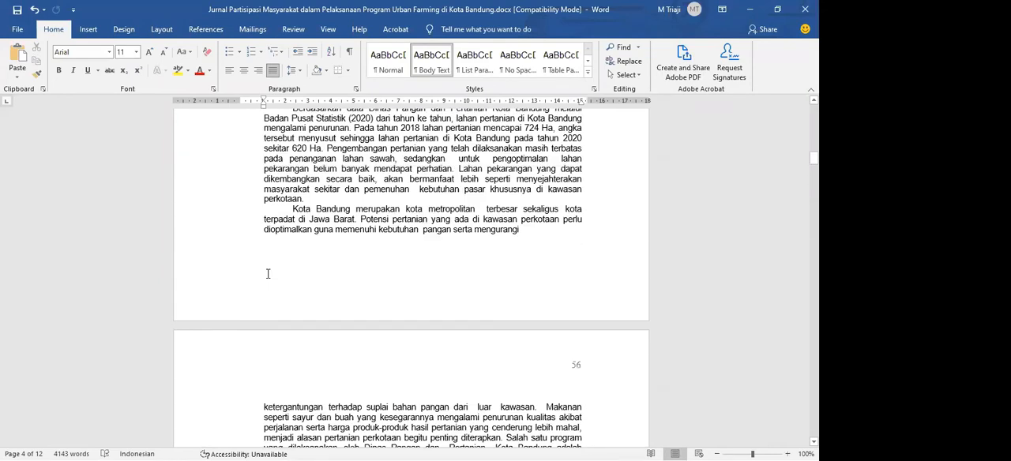
scroll(263, 276, up, 10)
scroll(264, 276, down, 10)
Switch to the Skripsi thesis document and view its Rumusan Masalah section and the start of the PENDAHULUAN chapter
key(alt+Tab)
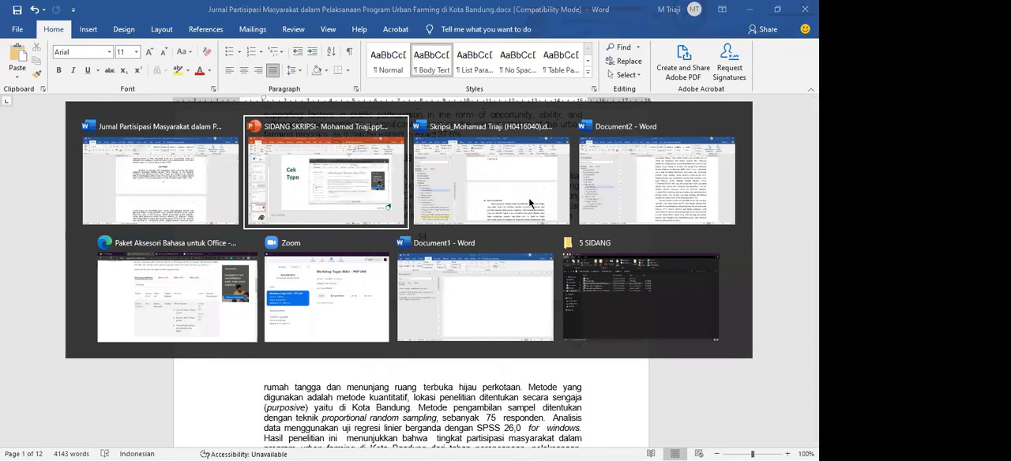
click(528, 198)
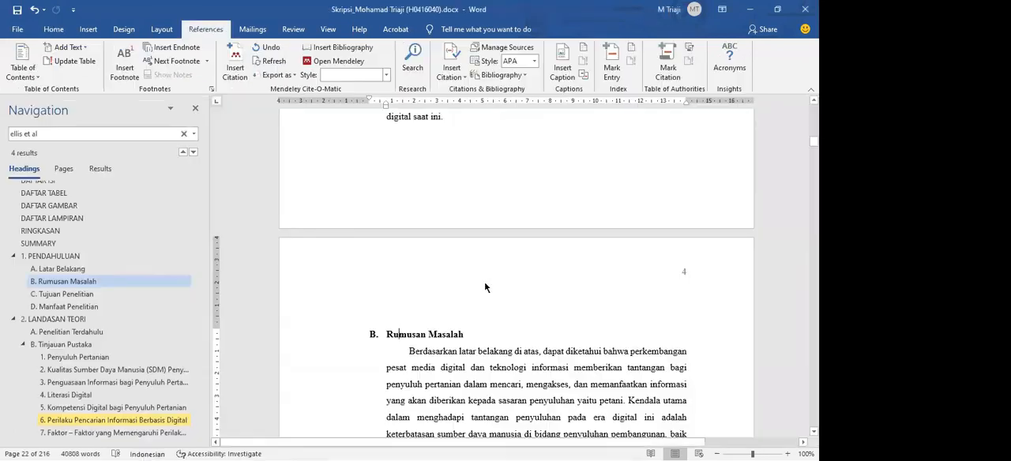
drag(414, 224, 544, 359)
click(522, 360)
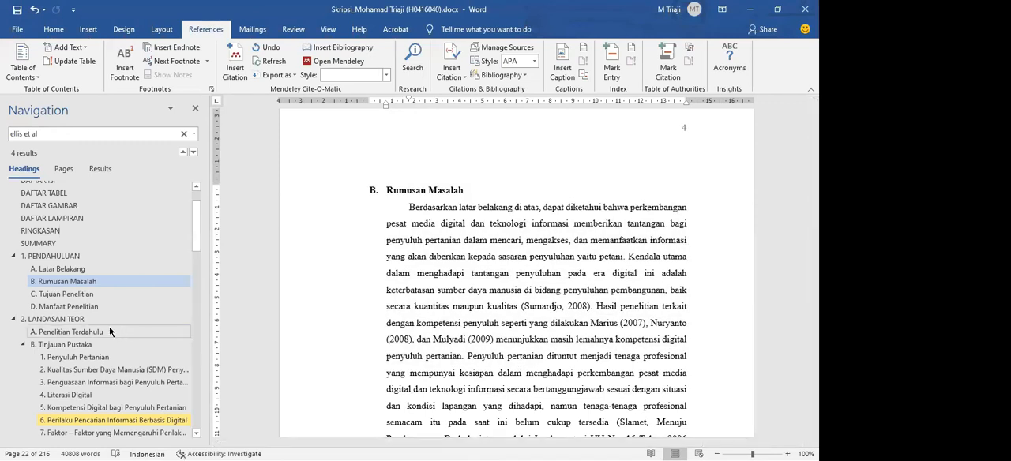
scroll(109, 327, up, 2)
click(104, 301)
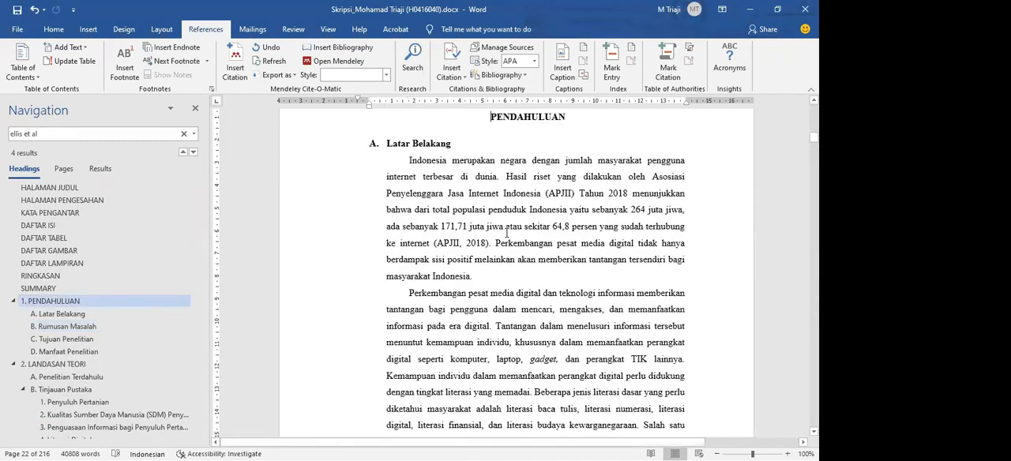
scroll(477, 221, up, 2)
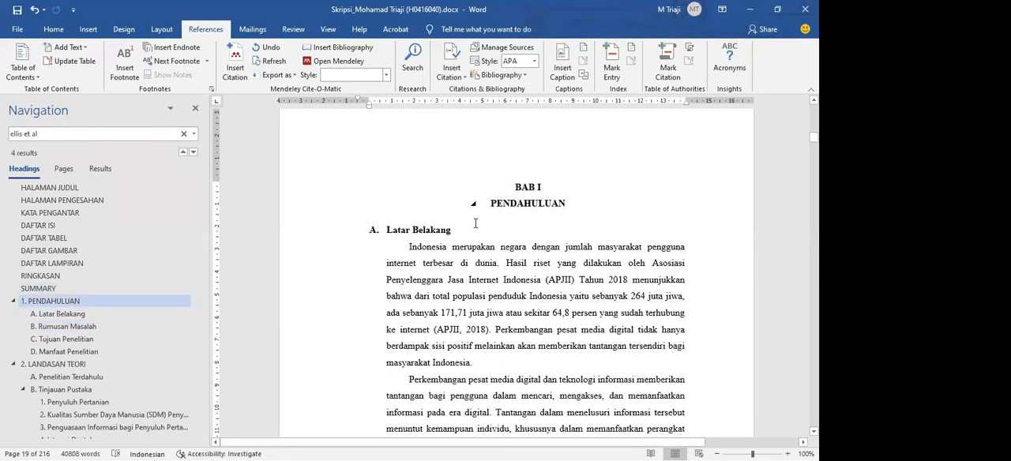
Go to the thesis's DAFTAR ISI, DAFTAR TABEL and DAFTAR GAMBAR pages in turn and examine their entries
click(74, 226)
drag(423, 165, 521, 384)
scroll(521, 384, down, 4)
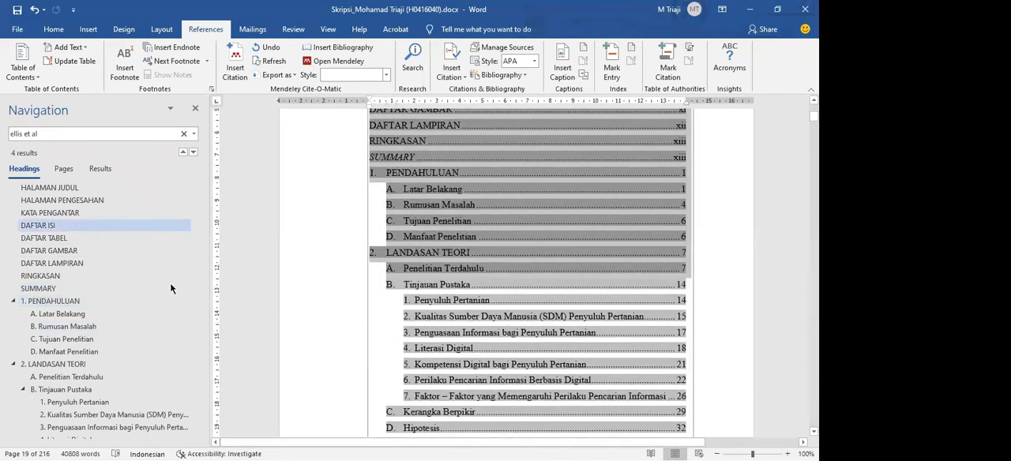
click(63, 238)
drag(450, 162, 496, 362)
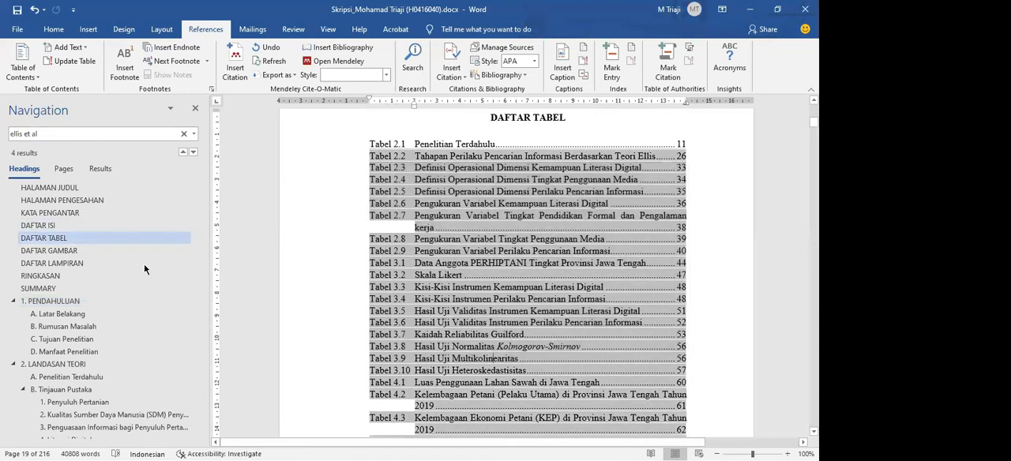
click(49, 251)
drag(574, 368, 370, 155)
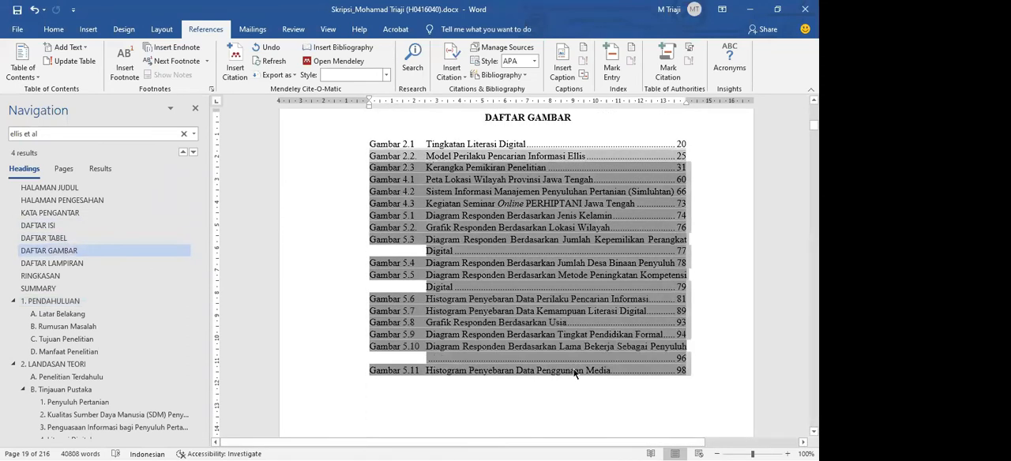
Go to the Latar Belakang section and examine its first paragraphs for words marked as misspelled
click(58, 313)
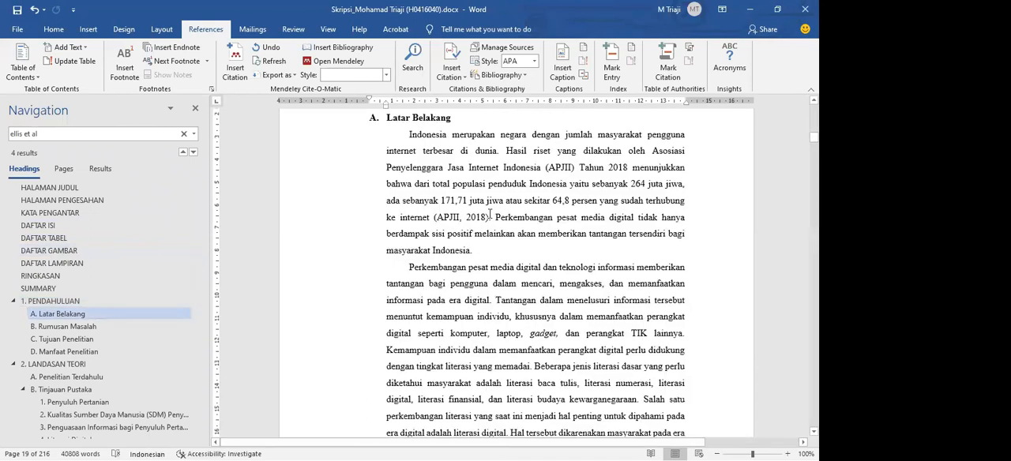
drag(424, 141, 530, 258)
click(529, 257)
drag(417, 138, 547, 254)
click(548, 254)
drag(411, 138, 543, 269)
click(532, 249)
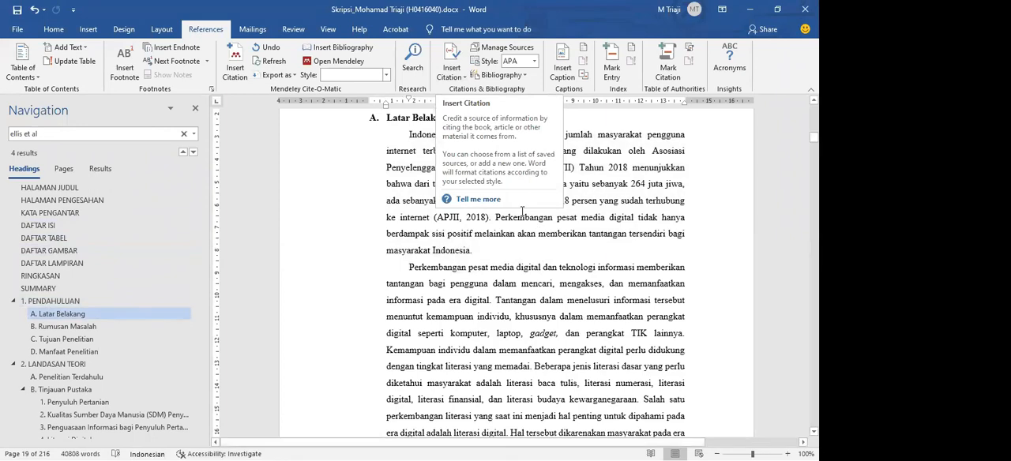
drag(408, 136, 545, 331)
Go to the DAFTAR PUSTAKA section and examine the first references and their proofing language
scroll(144, 332, down, 15)
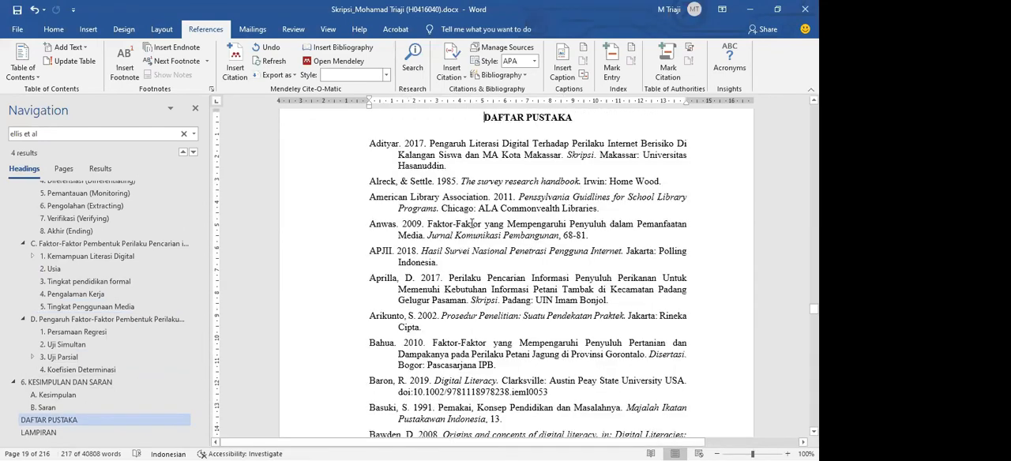
drag(406, 145, 546, 325)
click(762, 237)
drag(613, 267, 734, 244)
click(734, 244)
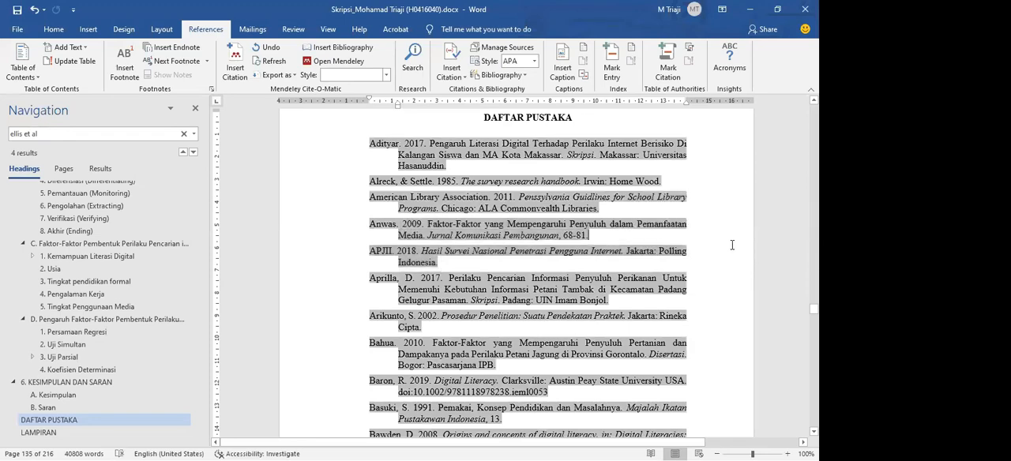
Look through the rest of the DAFTAR PUSTAKA to its final entry for words marked as misspelled
scroll(586, 296, down, 5)
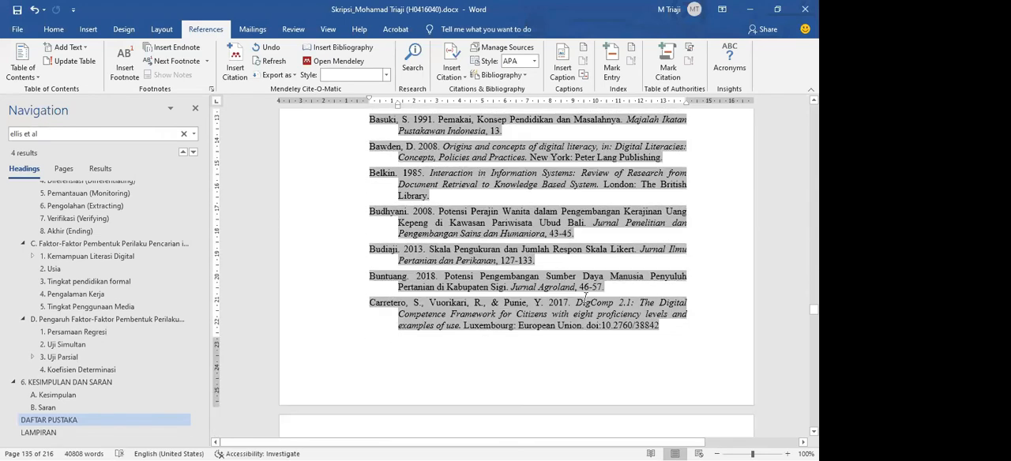
scroll(585, 297, down, 10)
scroll(585, 297, down, 15)
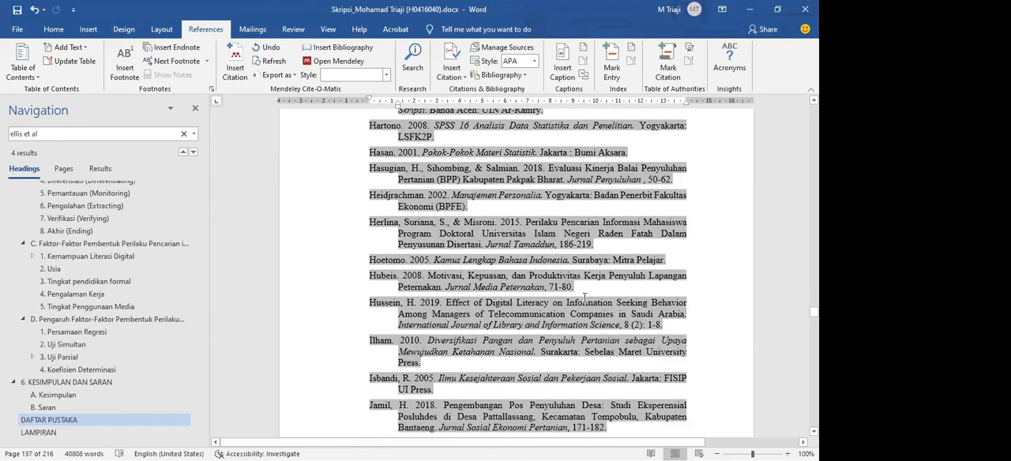
scroll(585, 297, down, 15)
scroll(475, 288, up, 15)
scroll(432, 277, down, 15)
scroll(432, 273, down, 15)
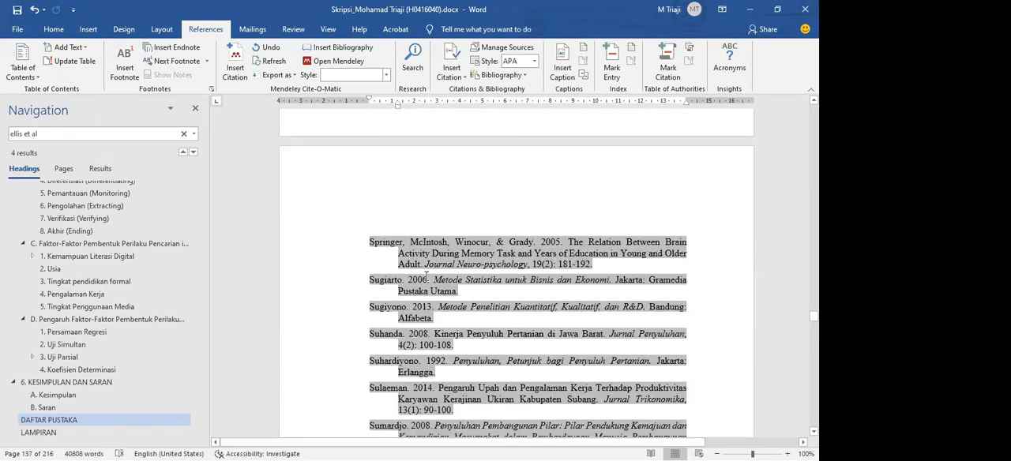
scroll(427, 277, down, 5)
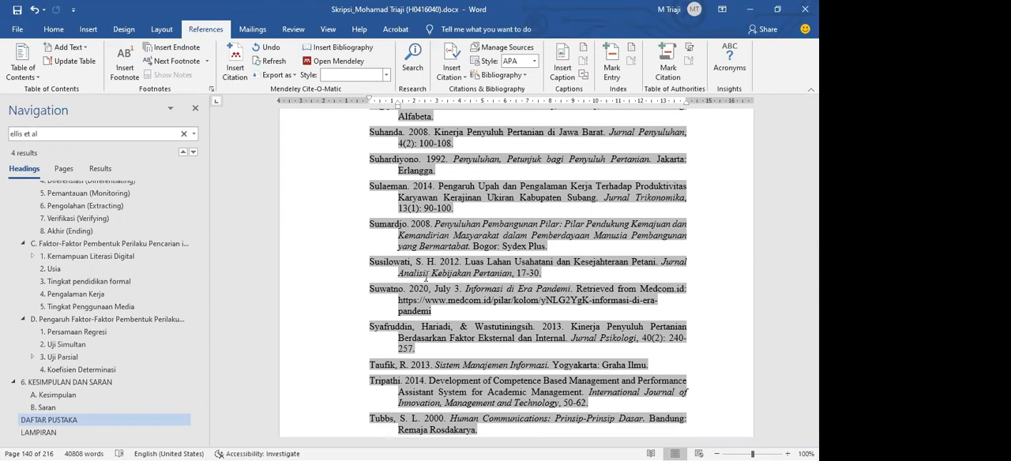
scroll(426, 277, down, 4)
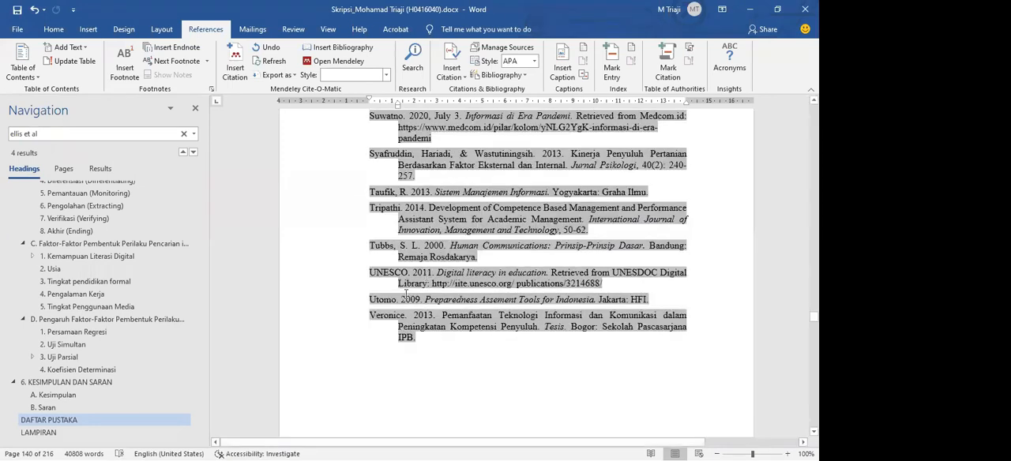
Go to the Kesimpulan section and examine its first numbered point, including the flagged word "keyword"
click(108, 397)
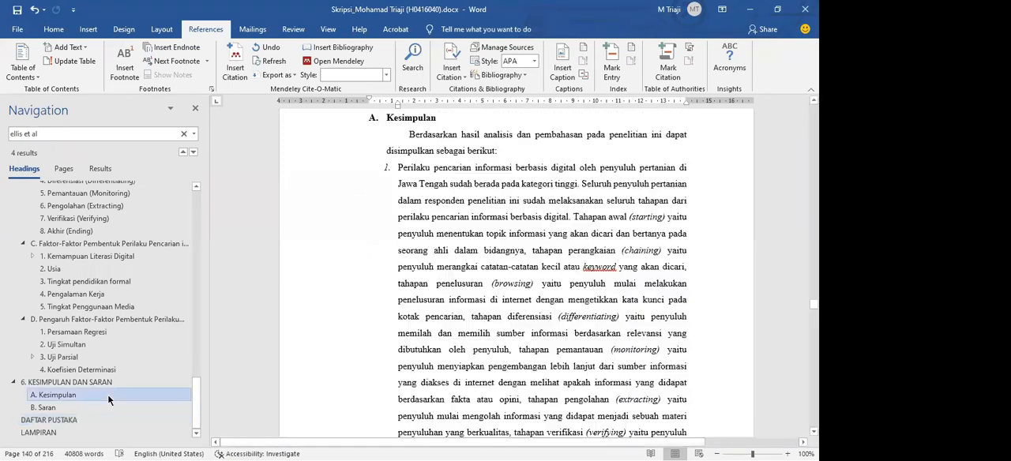
drag(487, 235, 558, 316)
click(558, 316)
drag(487, 234, 482, 281)
click(483, 282)
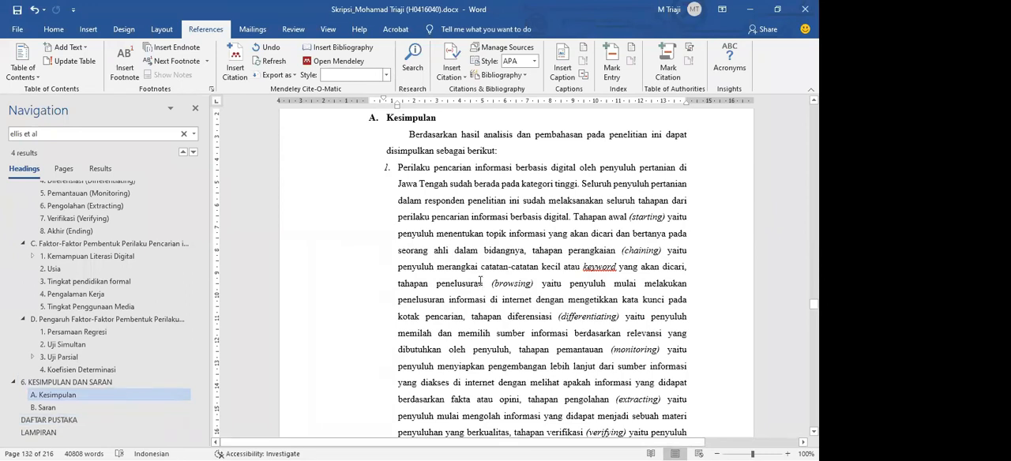
drag(517, 213, 588, 265)
click(634, 300)
click(588, 265)
drag(549, 235, 586, 267)
click(618, 269)
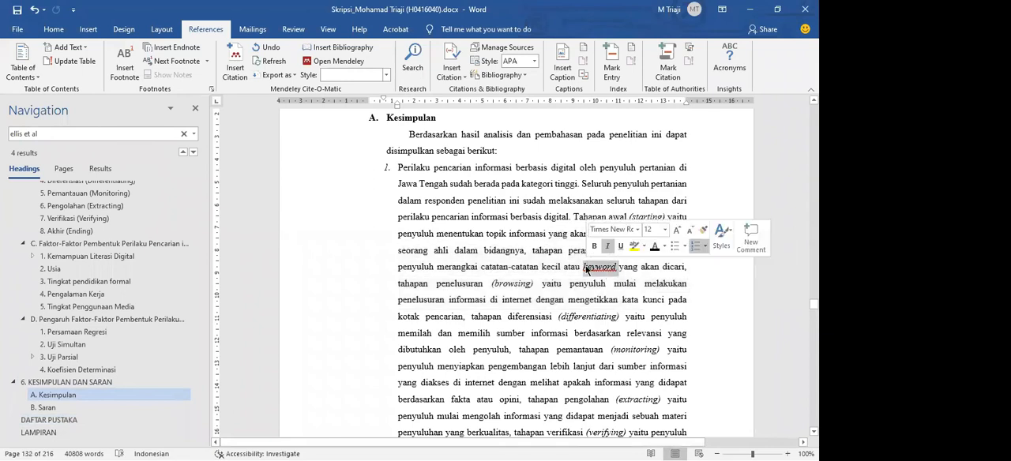
click(587, 269)
Select the number of the first Kesimpulan point, clear the selection, and examine the end of that point for flagged words
click(388, 168)
click(53, 30)
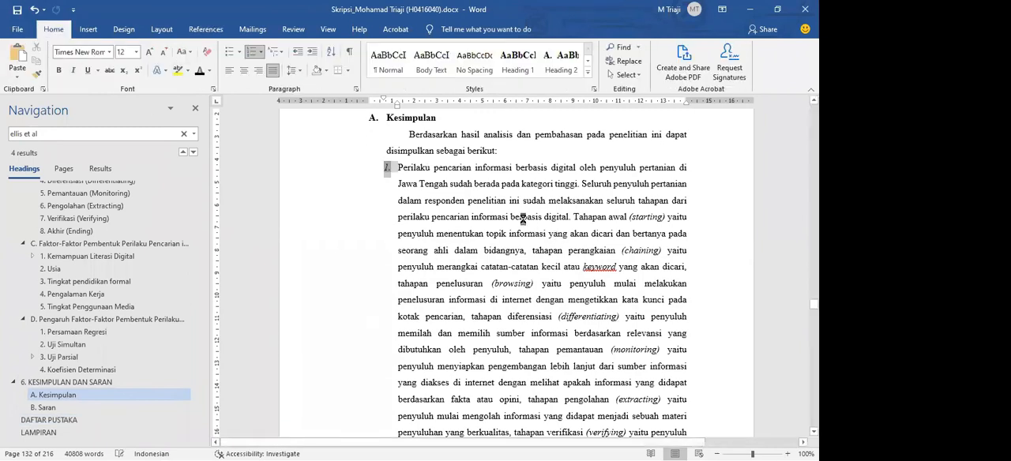
click(522, 219)
scroll(644, 337, down, 8)
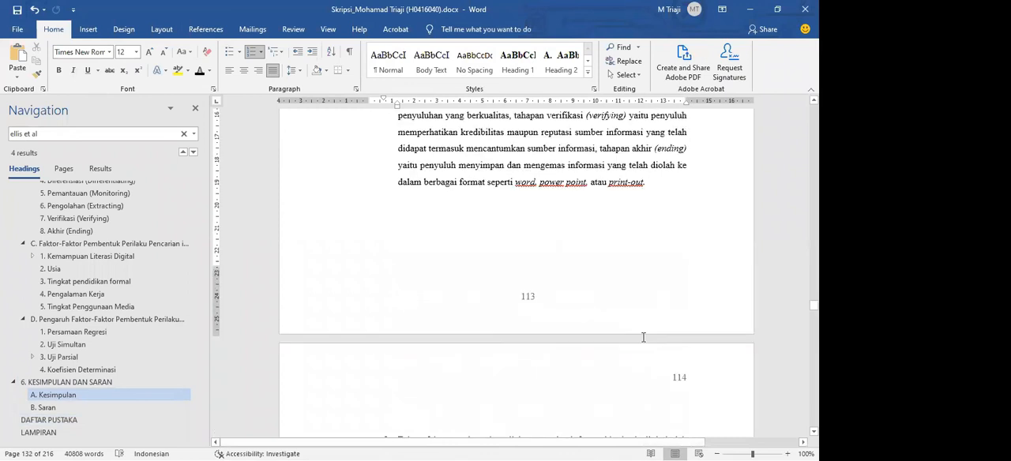
Switch to the Edge page "Paket Aksesori Bahasa untuk Office" and go to its Langkah 1 installation section
scroll(644, 337, up, 7)
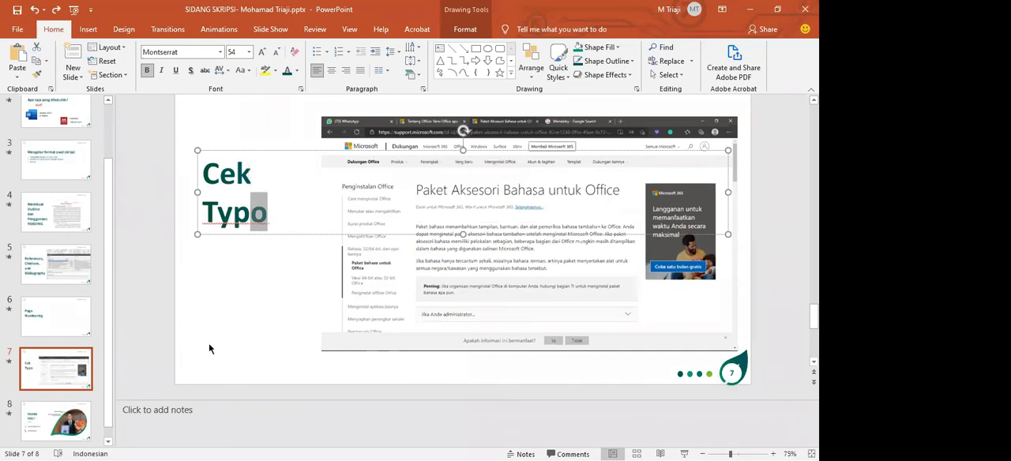
click(211, 322)
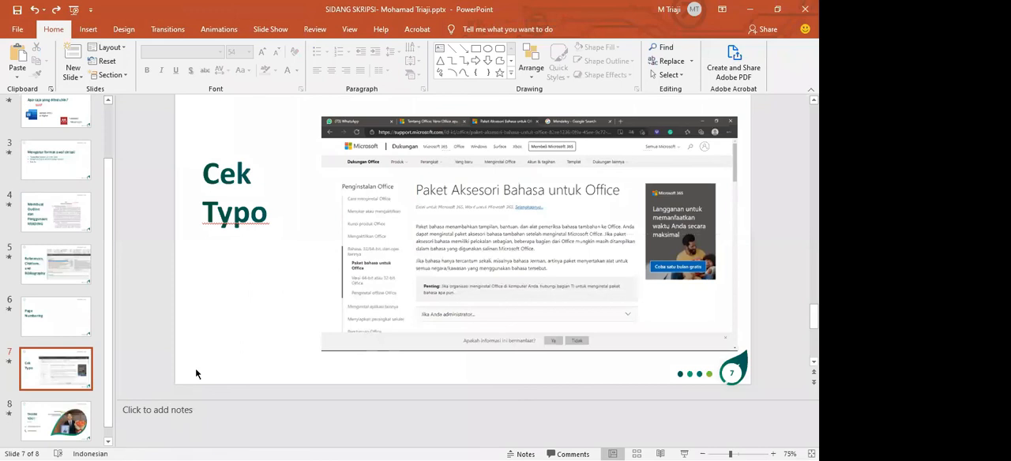
key(alt+Tab)
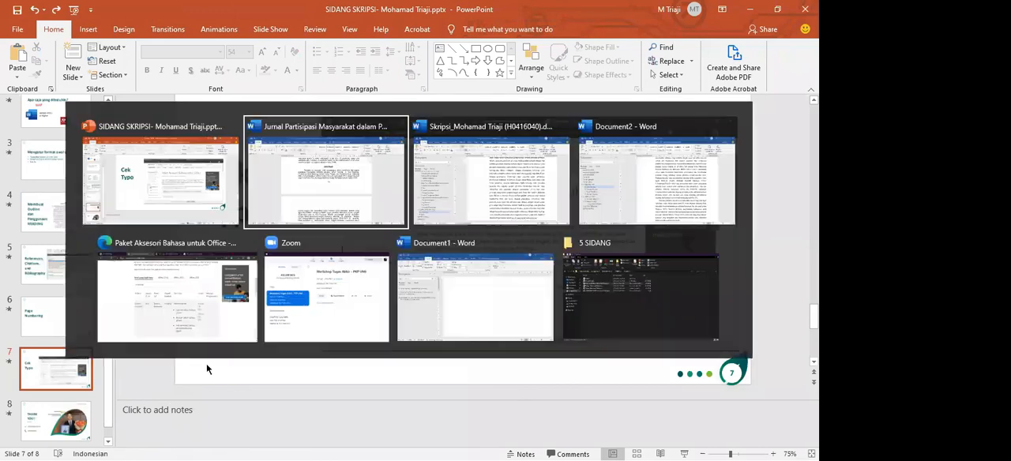
click(215, 285)
scroll(411, 276, up, 2)
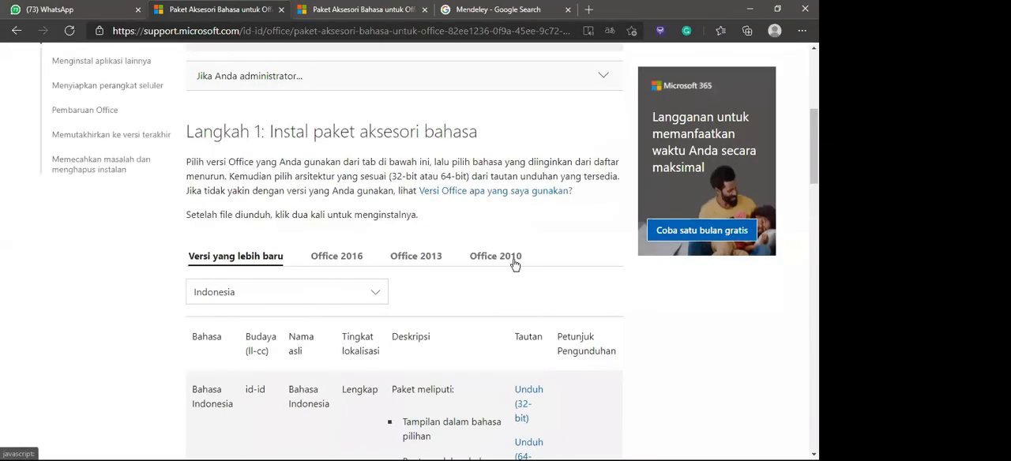
Compare the language pack sections for newer versions, Office 2016, Office 2013 and Office 2010, ending on Office 2010
click(317, 258)
click(265, 257)
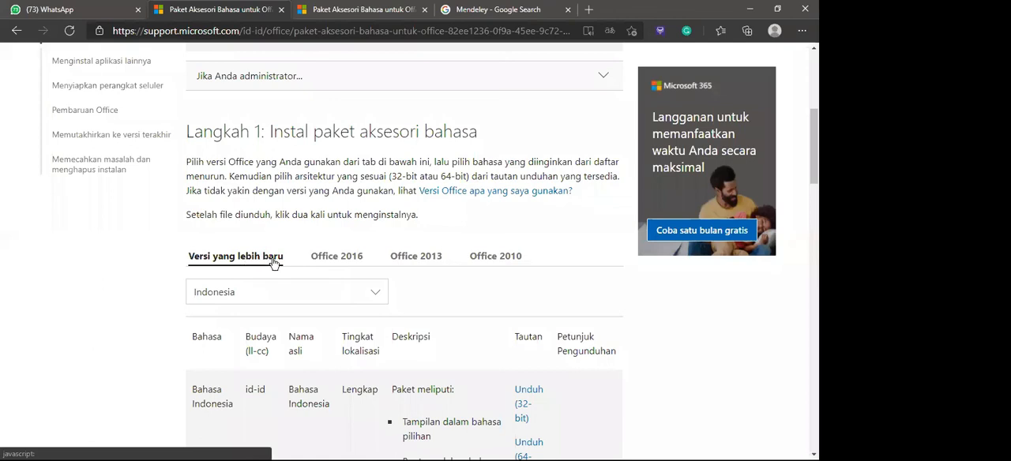
click(317, 260)
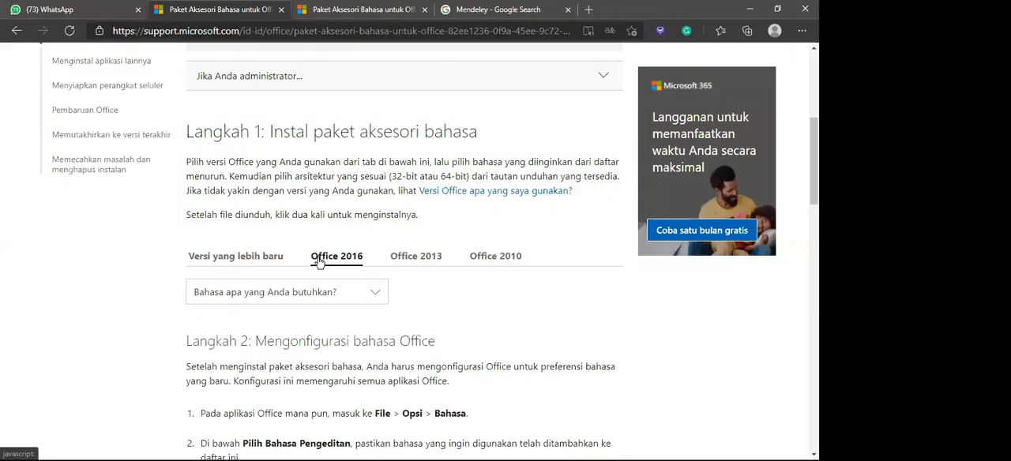
click(400, 256)
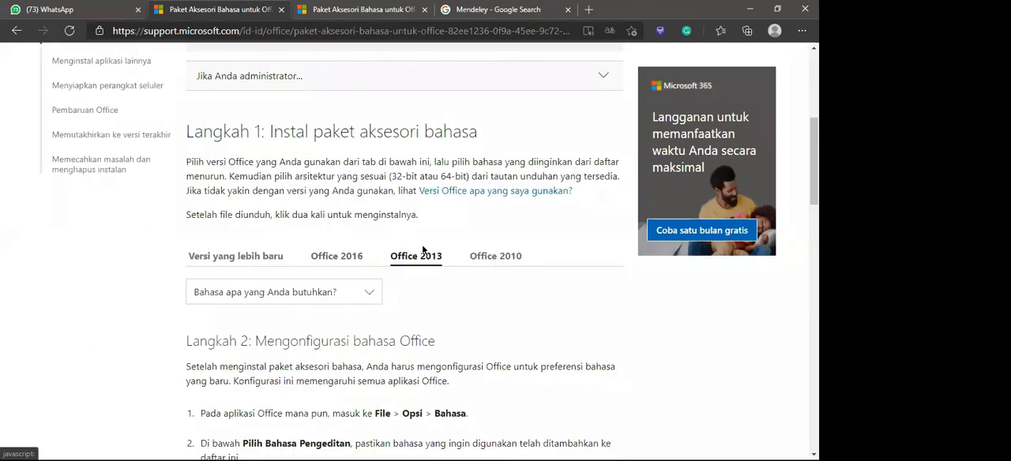
click(489, 261)
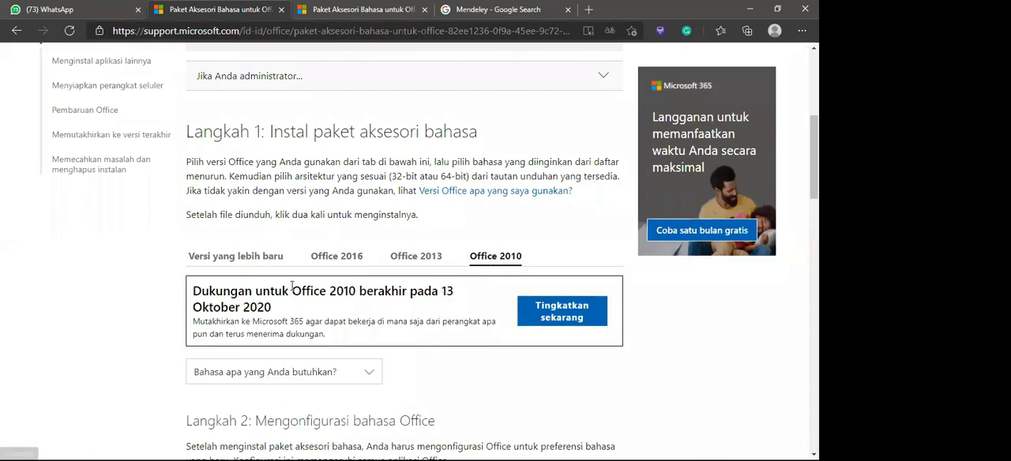
Examine the Office 2010 end-of-support notice, highlight its date text, and clear the selection
scroll(209, 304, down, 2)
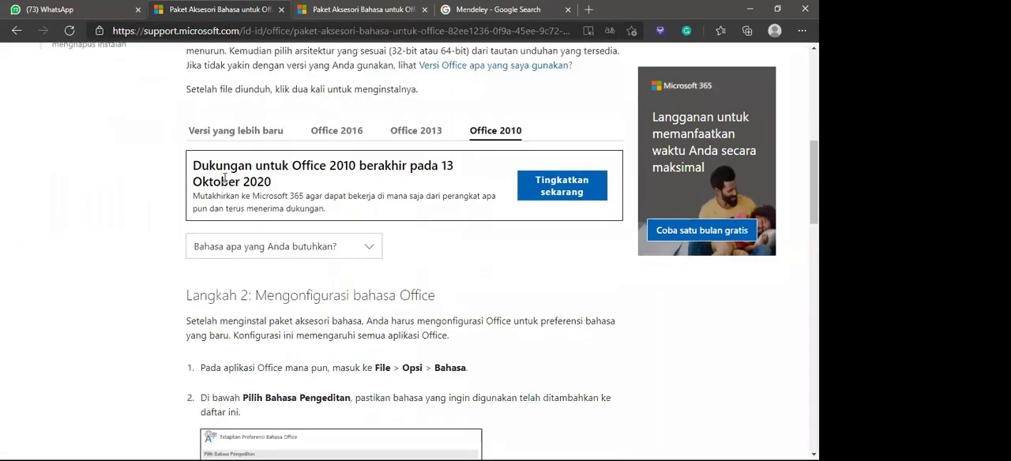
triple_click(274, 177)
click(384, 181)
drag(391, 167, 271, 185)
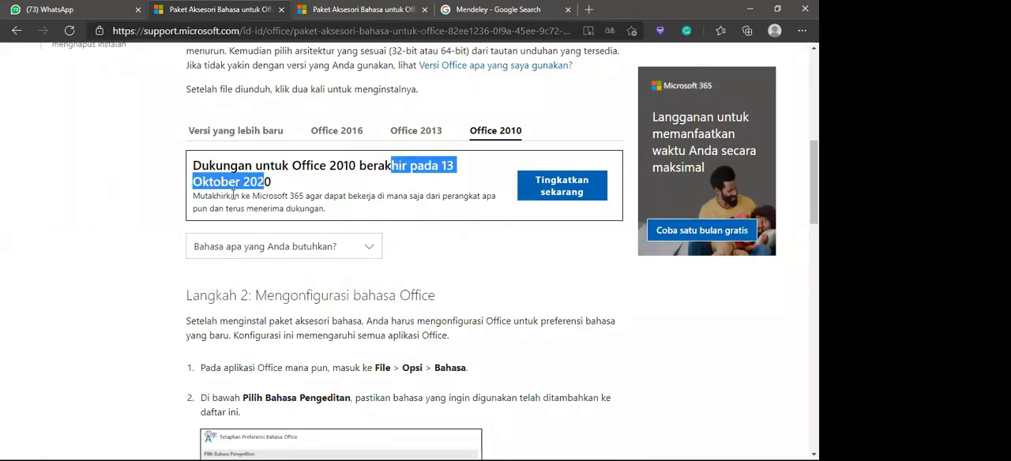
click(359, 192)
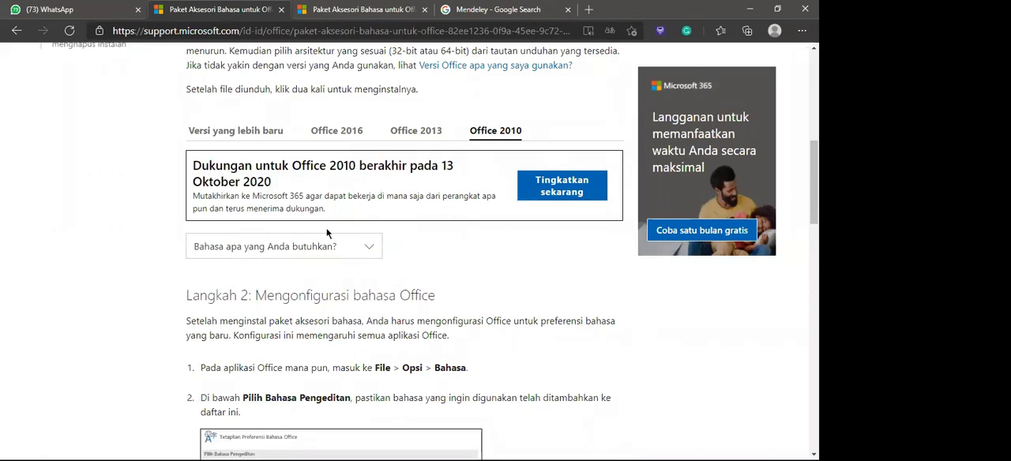
Check the language choices offered for Office 2010, close them, and go to the Langkah 2 configuration section
click(365, 246)
click(368, 247)
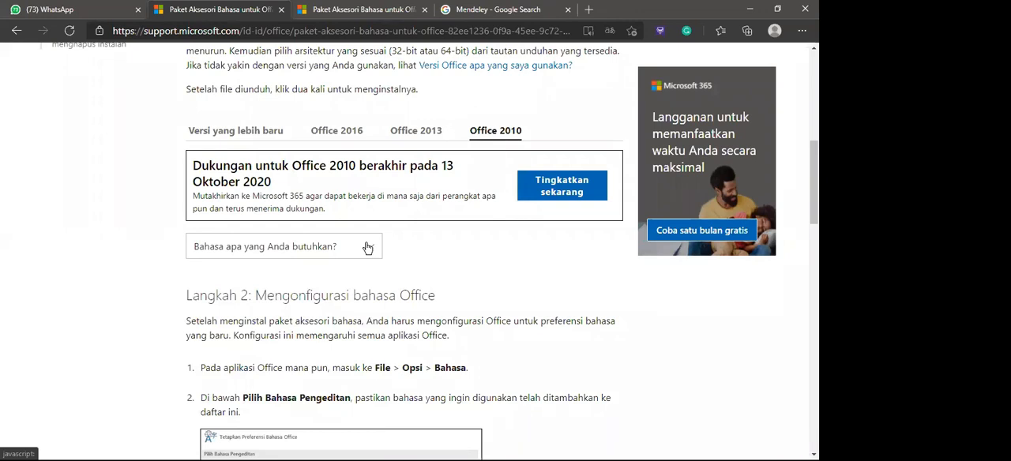
scroll(367, 247, down, 1)
scroll(359, 406, up, 3)
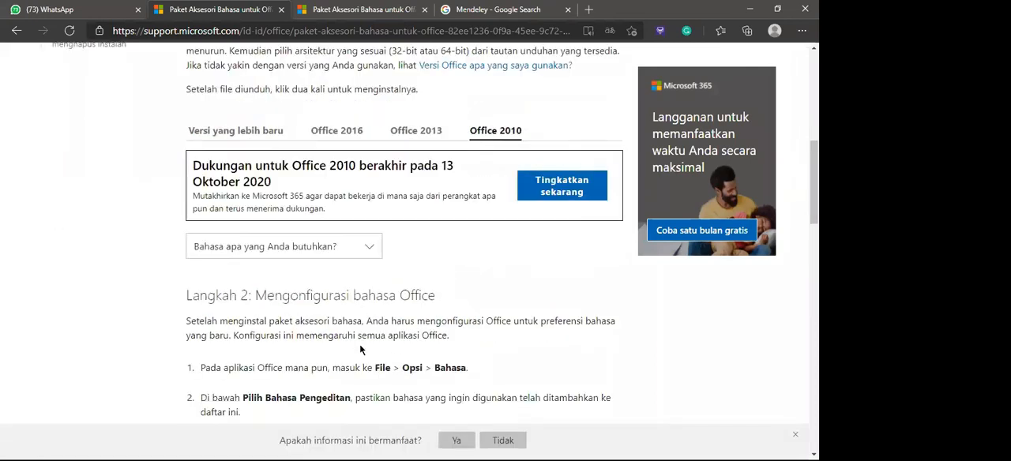
scroll(360, 406, down, 4)
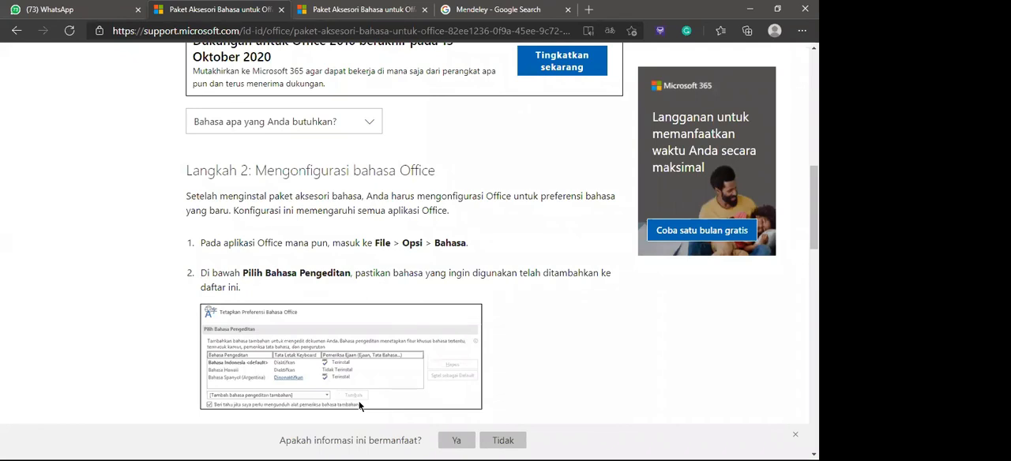
Examine the Langkah 2 instructions on configuring the Office language, highlighting from the heading into the first numbered point
key(alt+Tab)
key(alt+Tab)
drag(335, 285, 221, 253)
triple_click(220, 241)
drag(283, 270, 297, 291)
click(297, 292)
drag(305, 180, 354, 243)
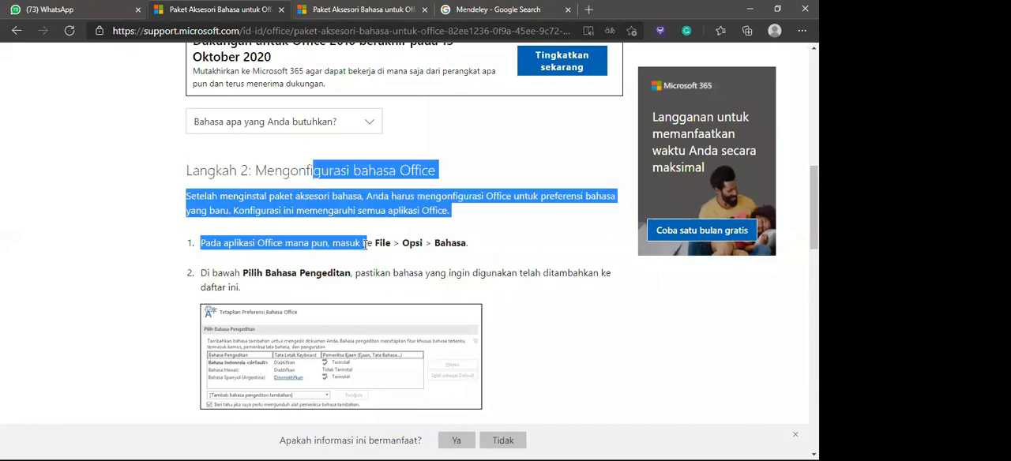